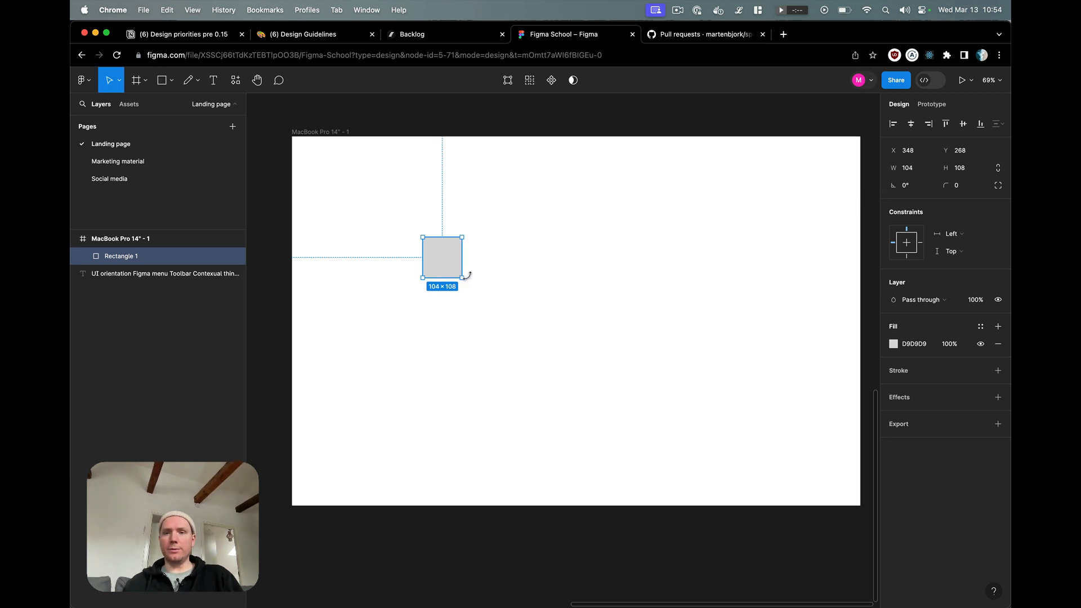
- Delete the existing rectangle and draw three separate rectangles side by side in the upper part of the MacBook Pro frame
{"action": "key", "text": "BackSpace"}
{"action": "key", "text": "r"}
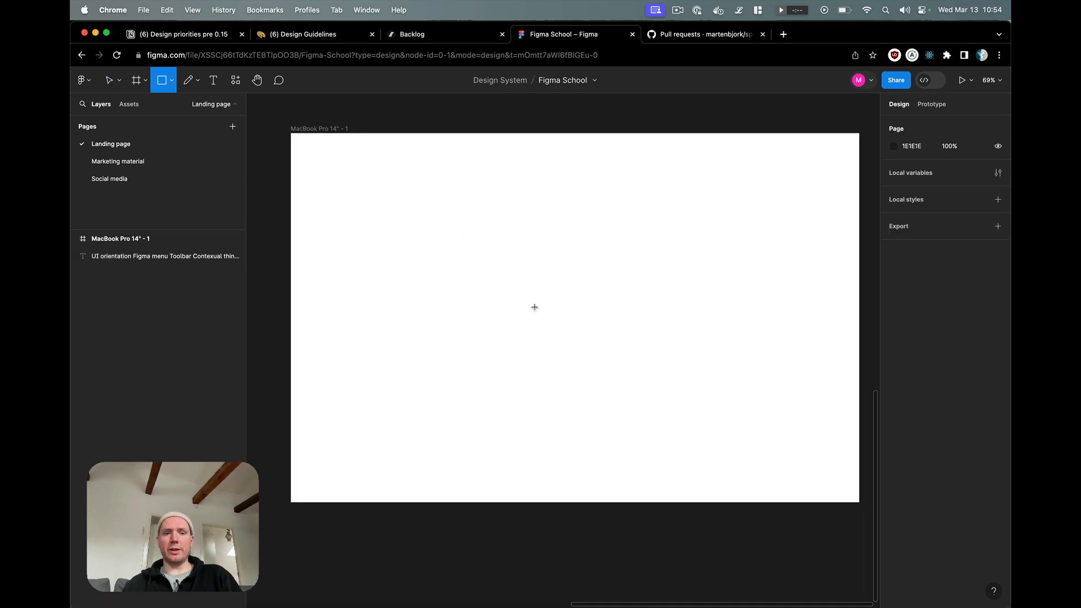
{"action": "left_click_drag", "start_coordinate": [394, 188], "coordinate": [483, 263]}
{"action": "key", "text": "r"}
{"action": "left_click_drag", "start_coordinate": [488, 214], "coordinate": [555, 281]}
{"action": "key", "text": "r"}
{"action": "left_click_drag", "start_coordinate": [575, 224], "coordinate": [650, 293]}
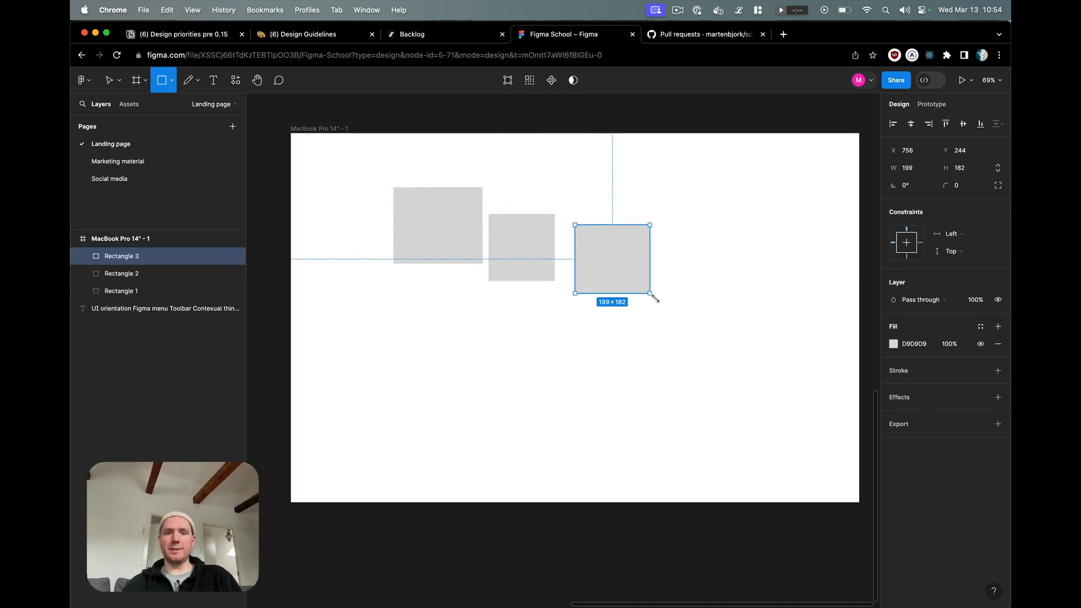
- Delete the middle and rightmost rectangles and set the remaining rectangle's width and height to 100
{"action": "left_click_drag", "start_coordinate": [709, 328], "coordinate": [498, 245]}
{"action": "key", "text": "BackSpace"}
{"action": "left_click", "coordinate": [469, 238]}
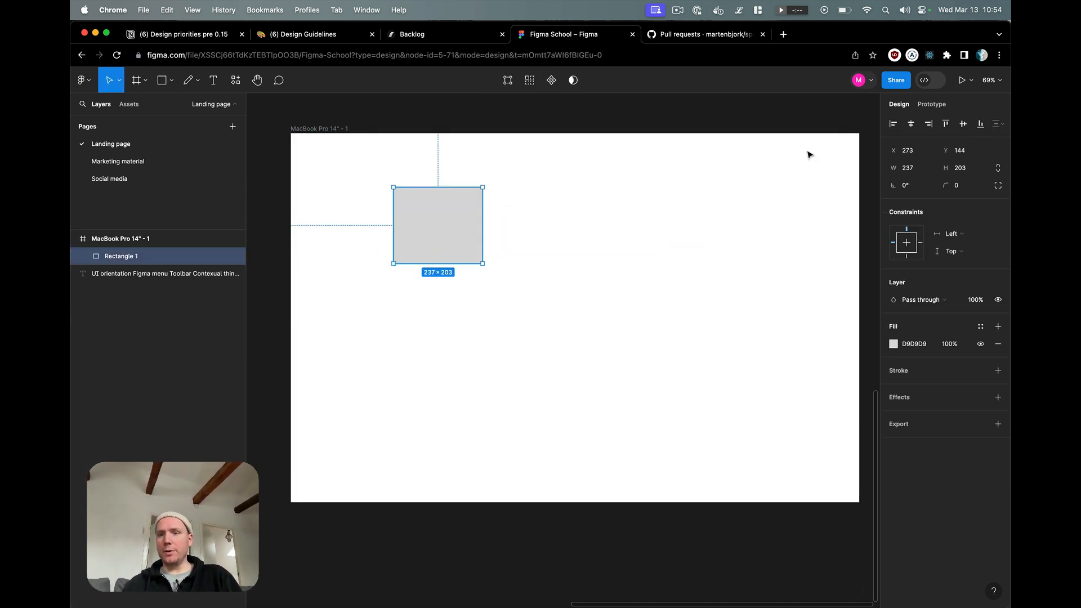
{"action": "left_click", "coordinate": [924, 168]}
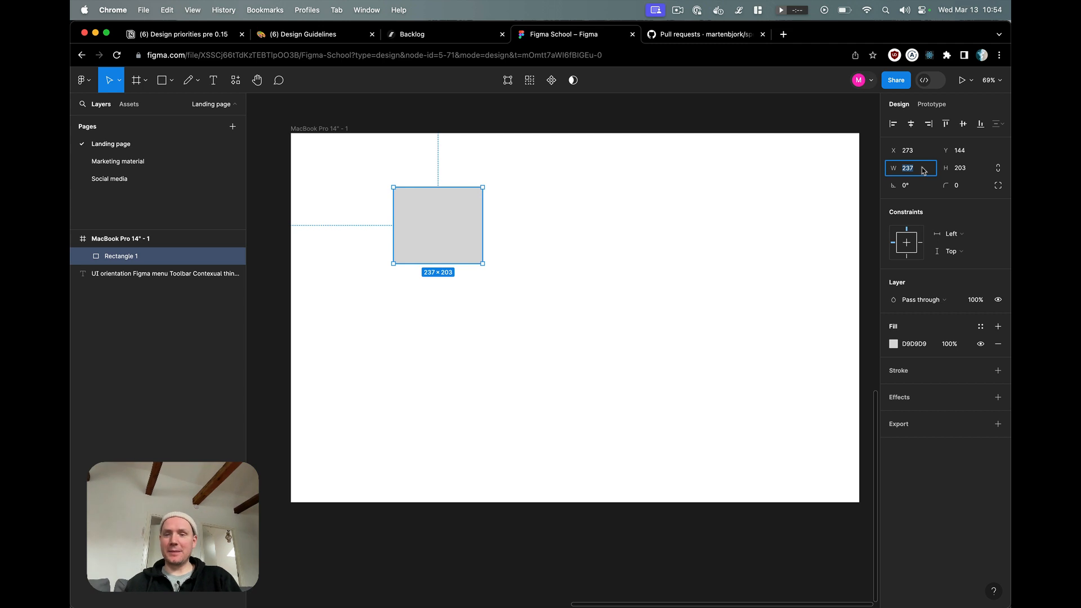
{"action": "type", "text": "100"}
{"action": "key", "text": "Tab"}
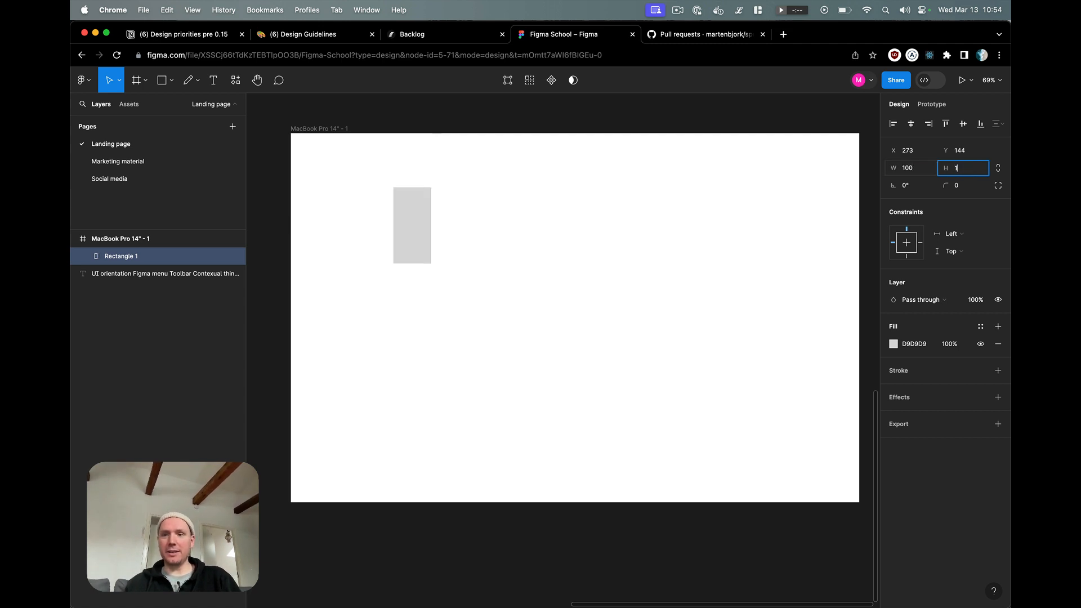
{"action": "type", "text": "100"}
{"action": "key", "text": "Return"}
{"action": "left_click", "coordinate": [550, 226]}
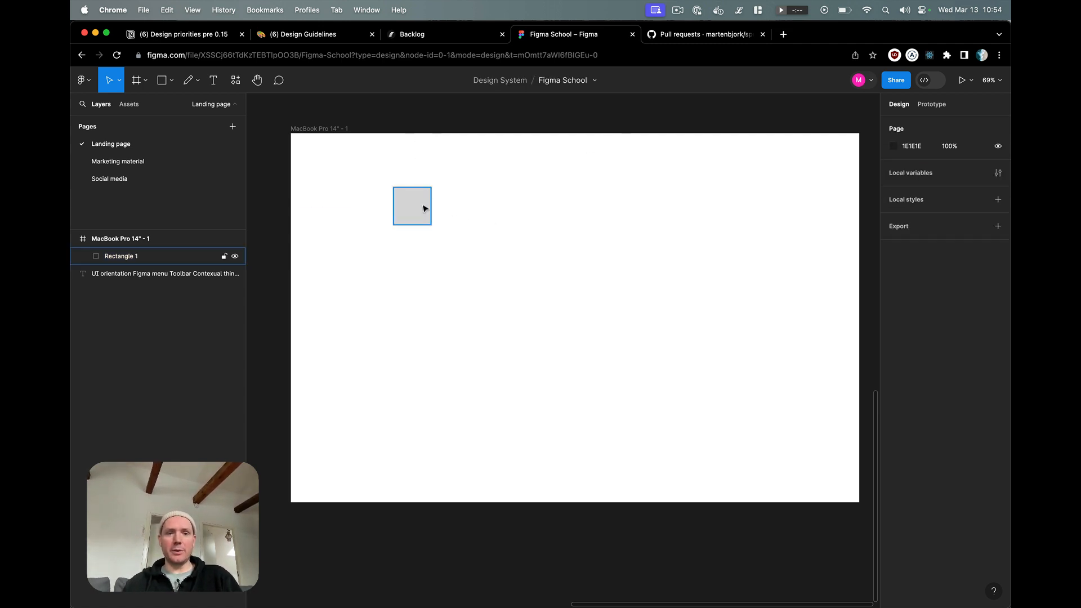
- Move the square to about X 432, Y 150 and place four duplicates of it to its right
{"action": "left_click_drag", "start_coordinate": [422, 205], "coordinate": [486, 211]}
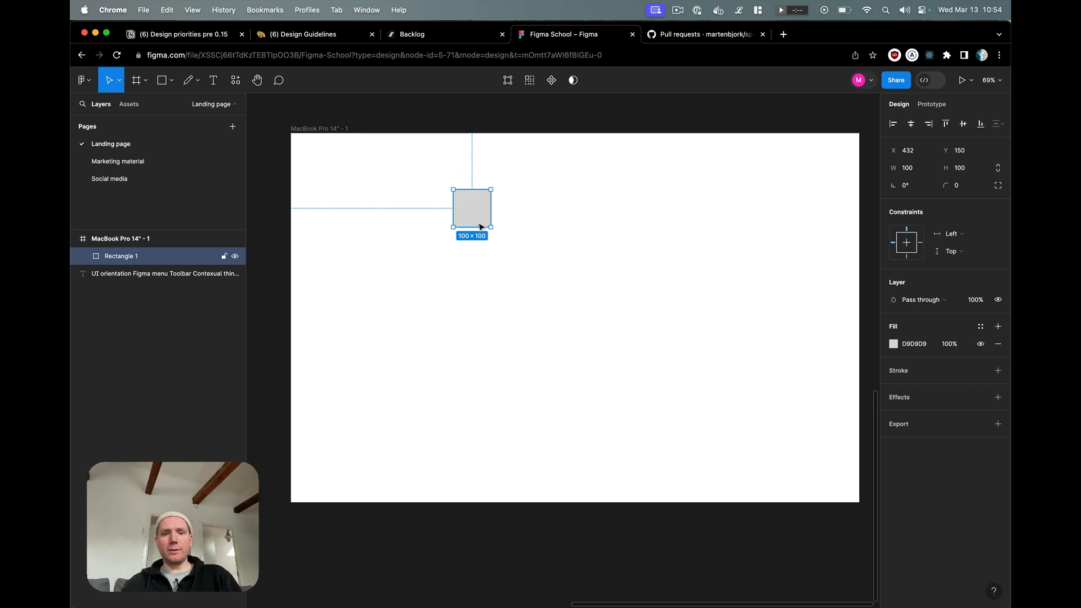
{"action": "left_click_drag", "start_coordinate": [476, 218], "coordinate": [763, 239], "text": "alt"}
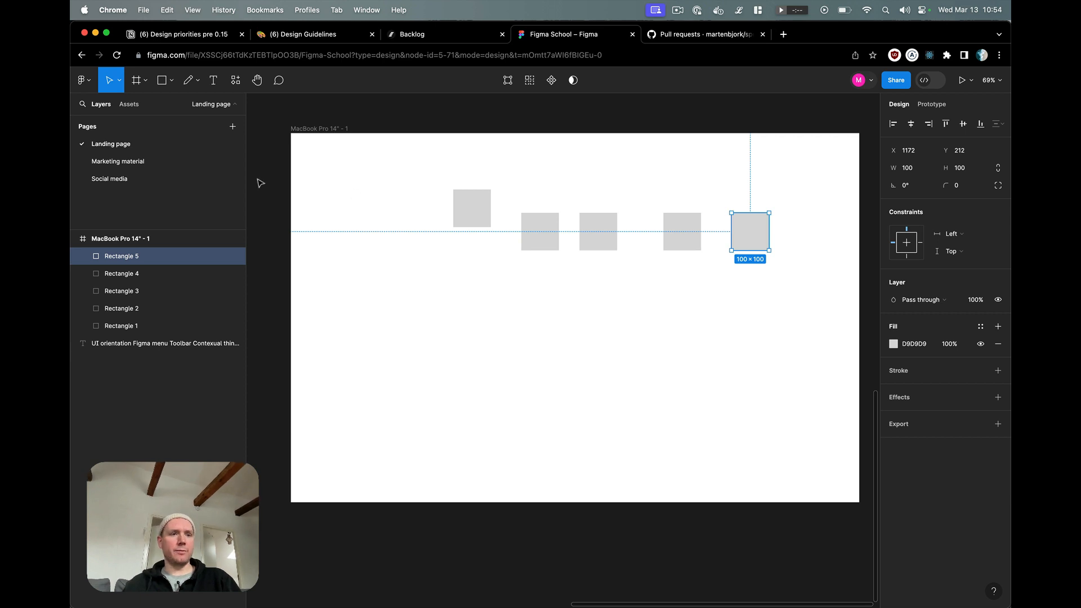
- Paste the copied screenshot of the window buttons, enlarge it to about 653 × 558 and place it in the frame's lower-left corner
{"action": "left_click", "coordinate": [410, 218]}
{"action": "key", "text": "cmd+v"}
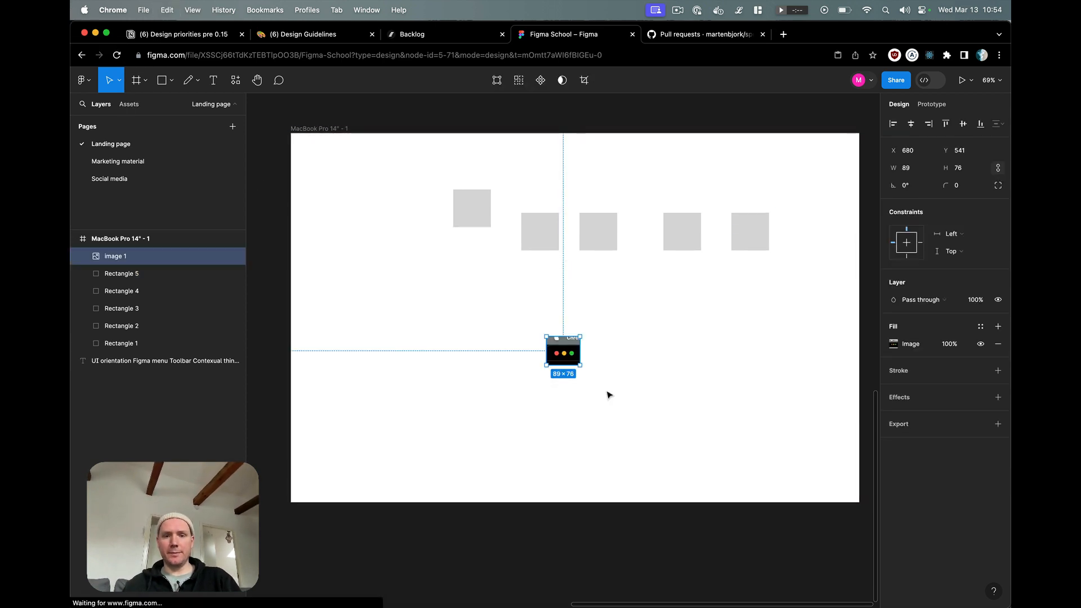
{"action": "left_click_drag", "start_coordinate": [645, 361], "coordinate": [492, 421]}
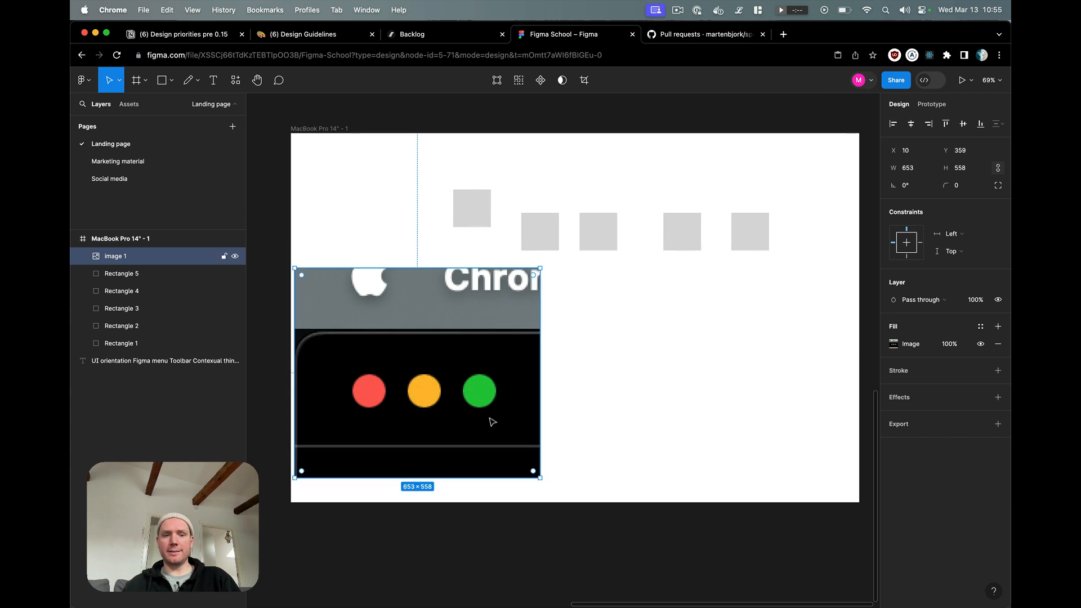
{"action": "left_click_drag", "start_coordinate": [433, 391], "coordinate": [432, 412]}
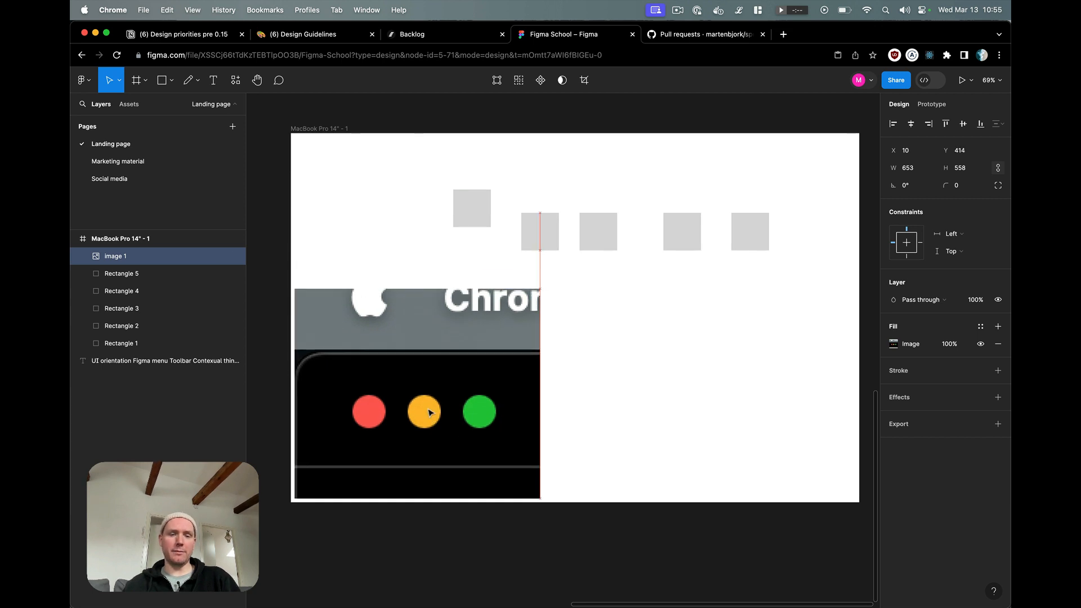
- Delete the two rightmost grey squares
{"action": "left_click", "coordinate": [558, 387]}
{"action": "left_click_drag", "start_coordinate": [749, 287], "coordinate": [657, 201]}
{"action": "key", "text": "Delete"}
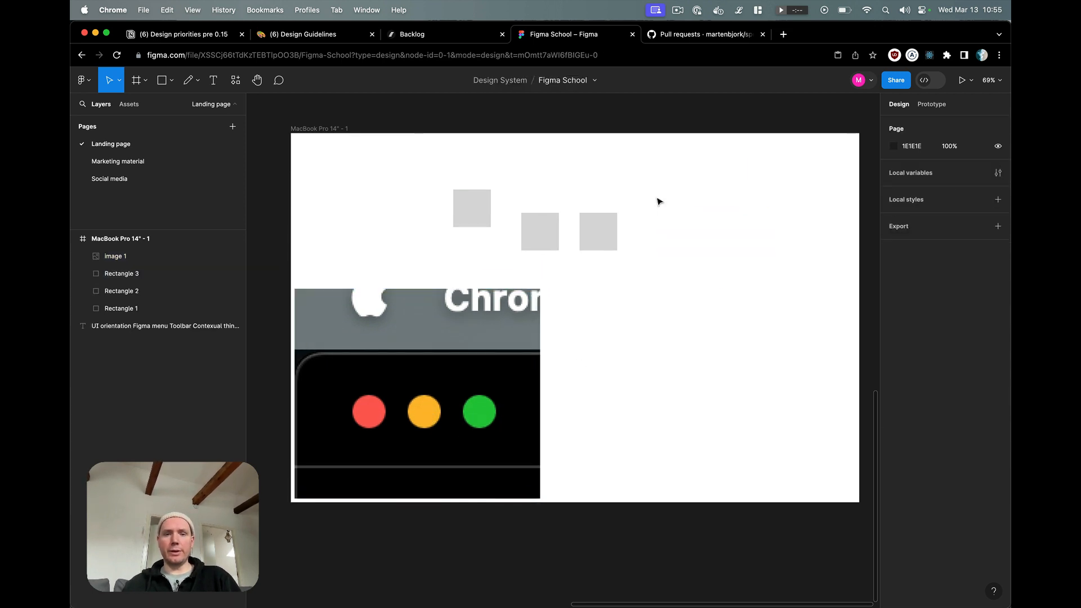
- Line up the three squares by hand in one row at Y 150 and nudge them closer together with equal gaps
{"action": "left_click_drag", "start_coordinate": [714, 177], "coordinate": [464, 250]}
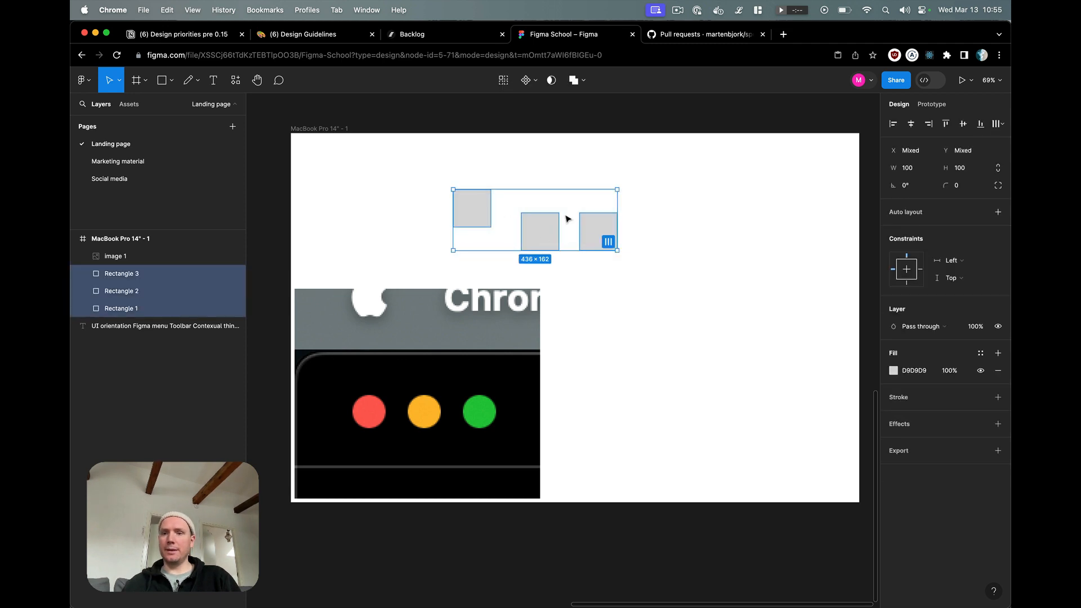
{"action": "left_click", "coordinate": [548, 234]}
{"action": "left_click_drag", "start_coordinate": [548, 234], "coordinate": [581, 209]}
{"action": "left_click", "coordinate": [508, 207]}
{"action": "left_click", "coordinate": [518, 207]}
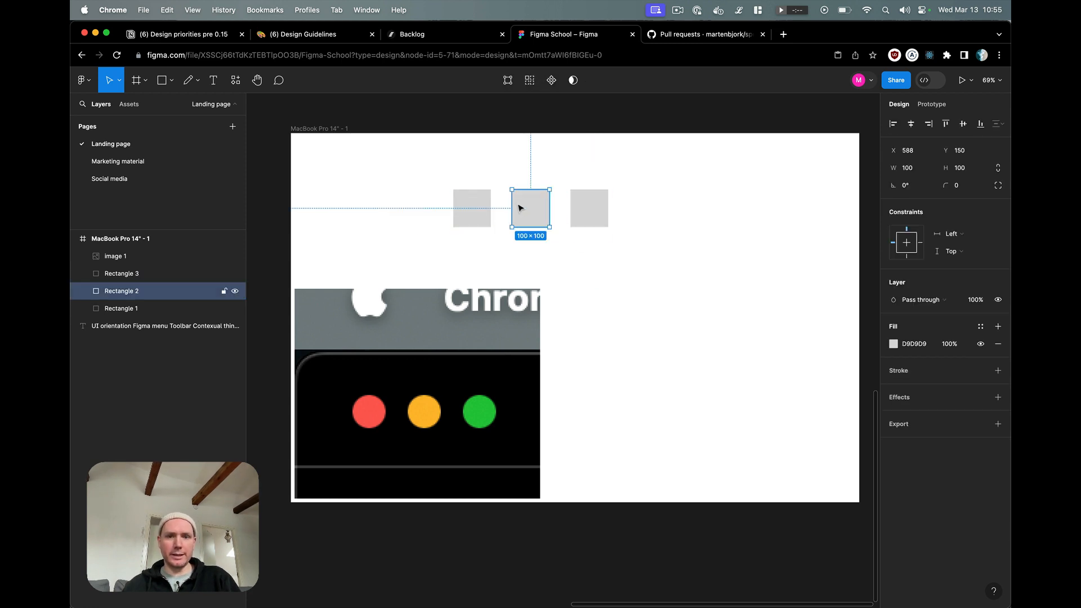
{"action": "key", "text": "shift+Left"}
{"action": "left_click", "coordinate": [566, 209]}
{"action": "left_click", "coordinate": [571, 210]}
{"action": "key", "text": "shift+Left"}
{"action": "key", "text": "shift+Left"}
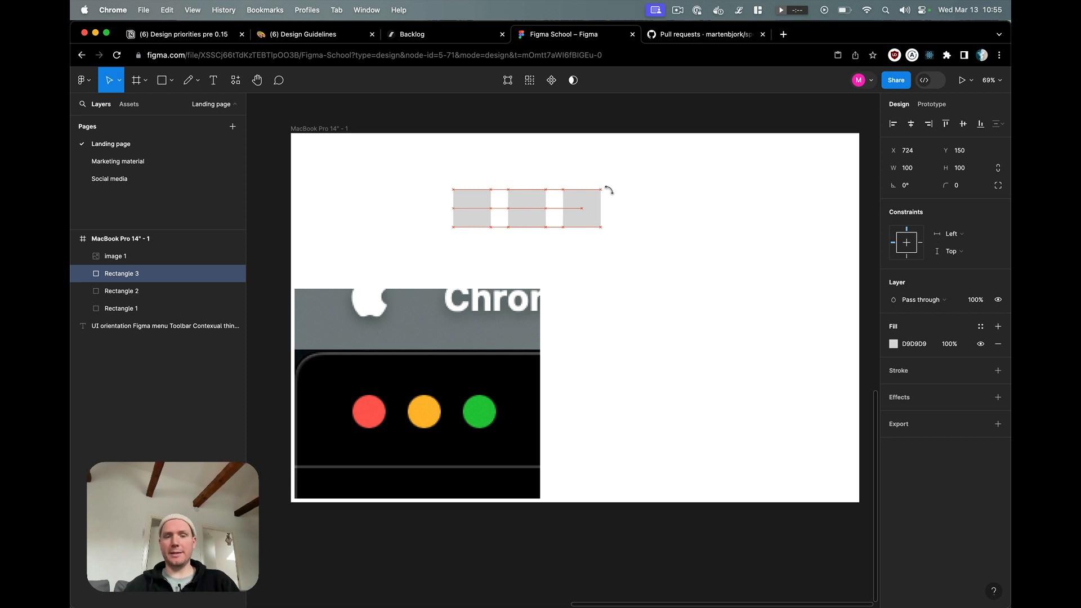
- Move the middle and right squares out of line to uneven positions and select all three squares
{"action": "left_click_drag", "start_coordinate": [587, 210], "coordinate": [631, 240]}
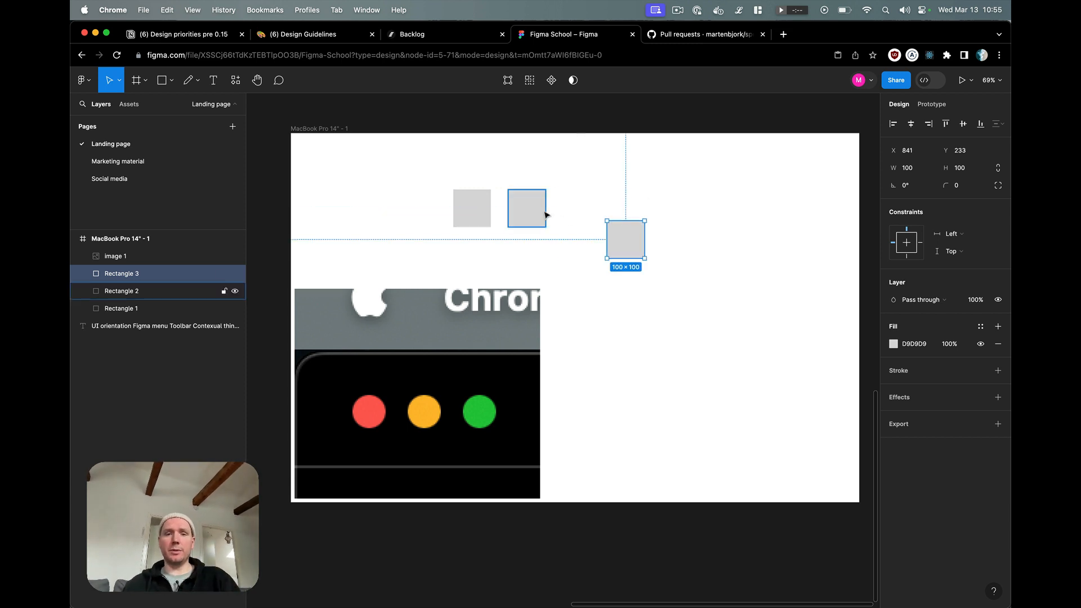
{"action": "left_click_drag", "start_coordinate": [535, 214], "coordinate": [575, 233]}
{"action": "left_click", "coordinate": [786, 282]}
{"action": "left_click_drag", "start_coordinate": [777, 273], "coordinate": [326, 137]}
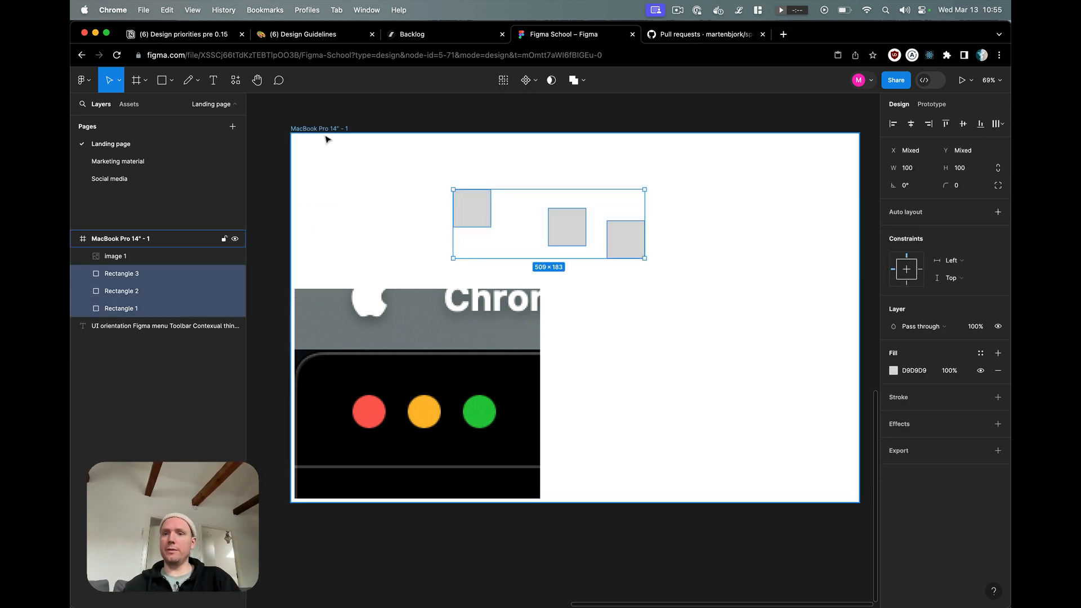
- Try the Tidy up arrangement on the three selected squares and undo it
{"action": "left_click", "coordinate": [1002, 126]}
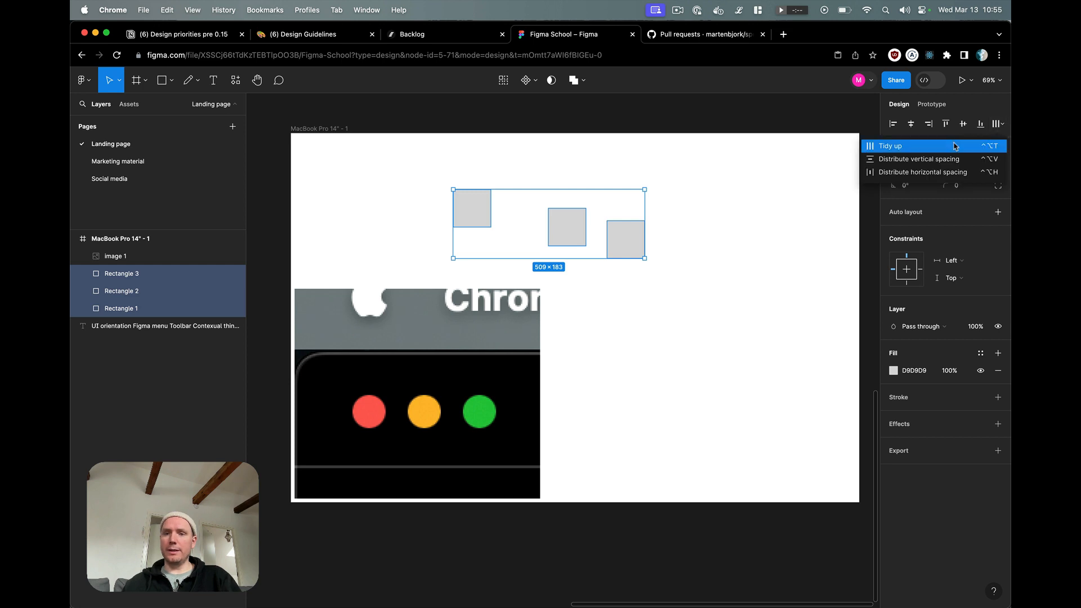
{"action": "left_click", "coordinate": [897, 148]}
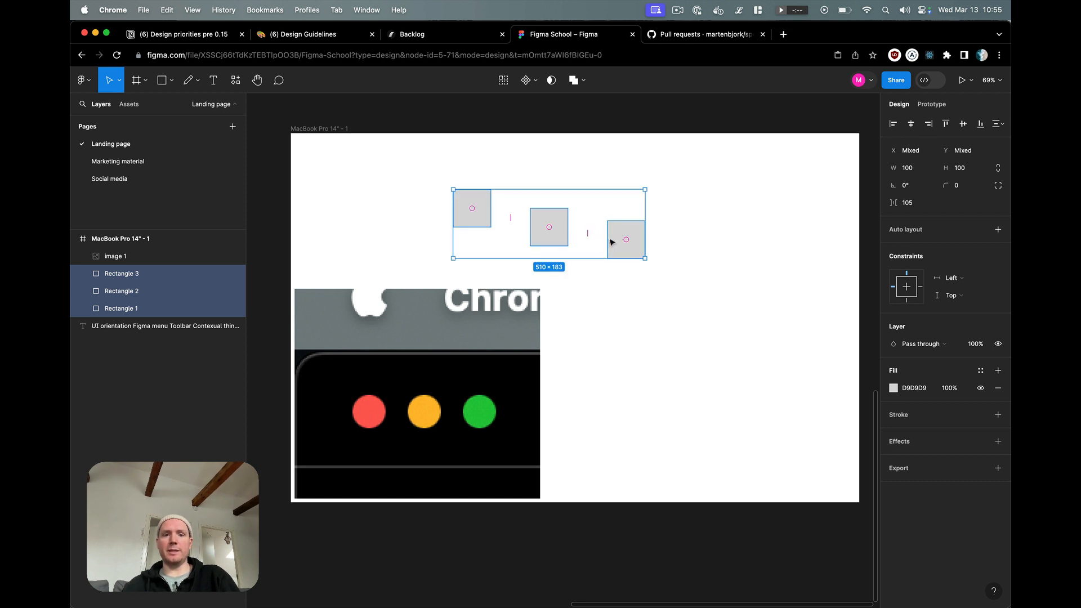
{"action": "key", "text": "super+z"}
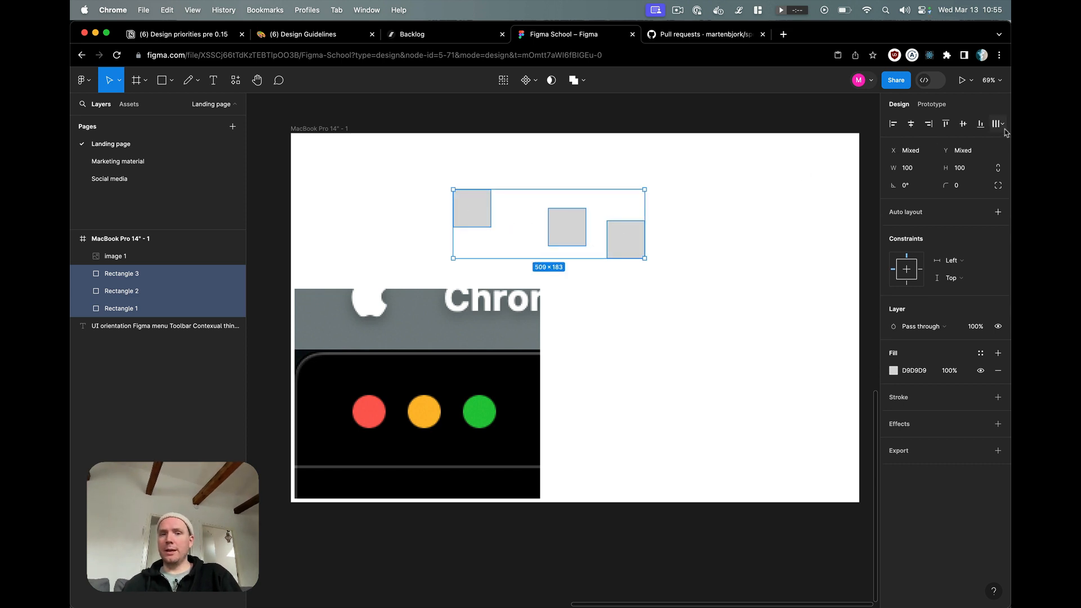
- Distribute the horizontal spacing of the three selected squares evenly
{"action": "left_click", "coordinate": [998, 123]}
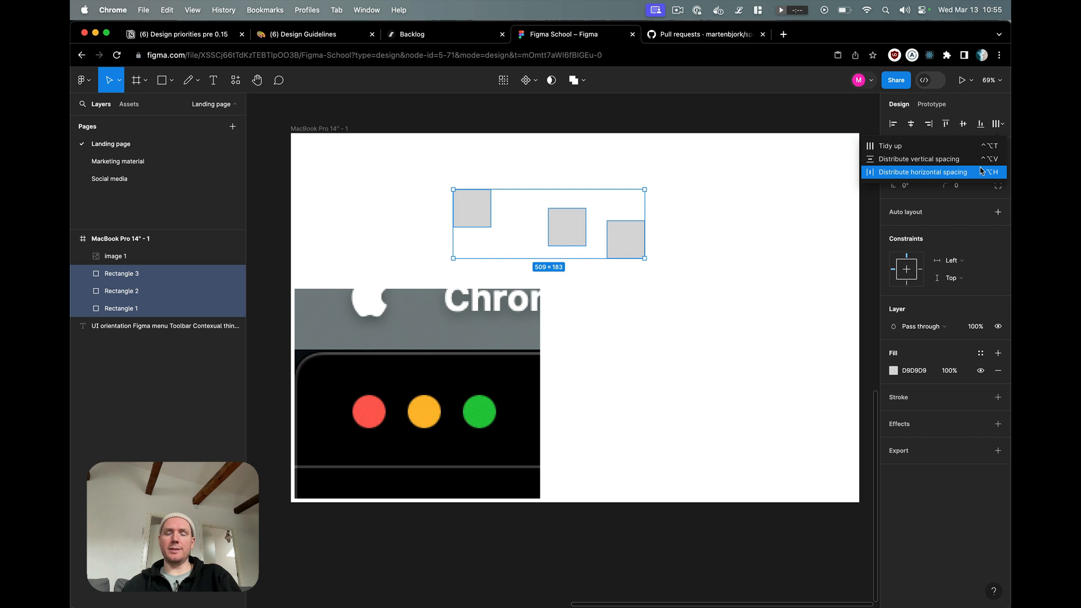
{"action": "left_click", "coordinate": [926, 173]}
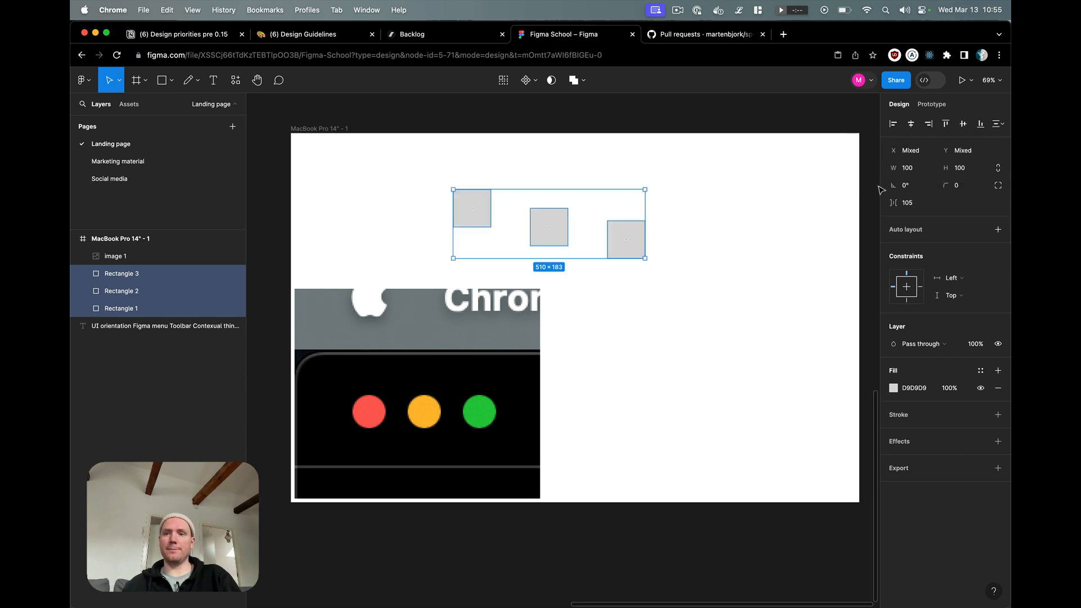
{"action": "left_click", "coordinate": [1000, 125]}
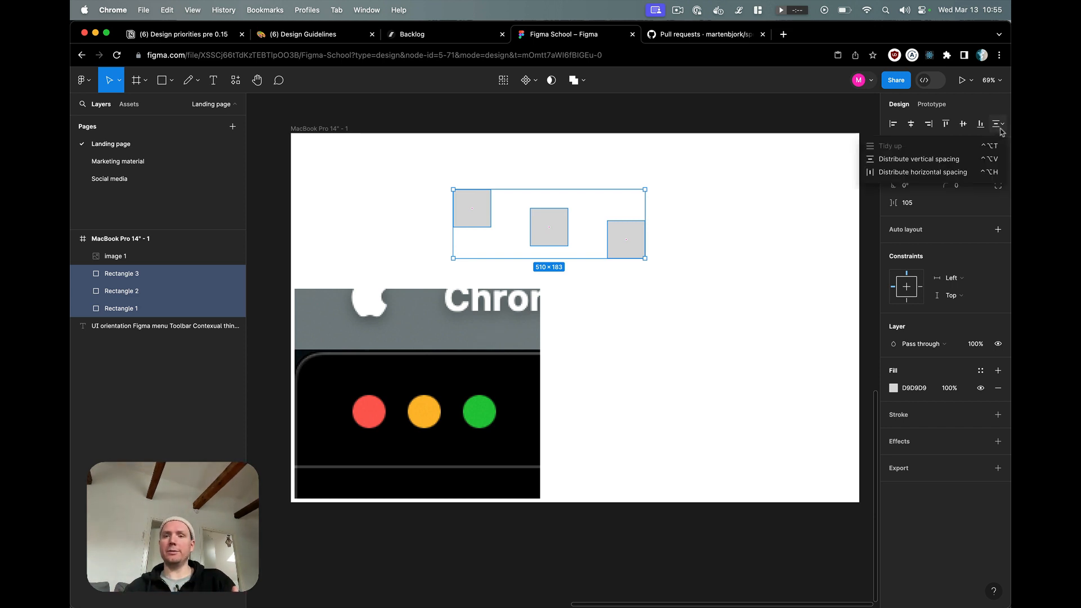
{"action": "left_click", "coordinate": [998, 125]}
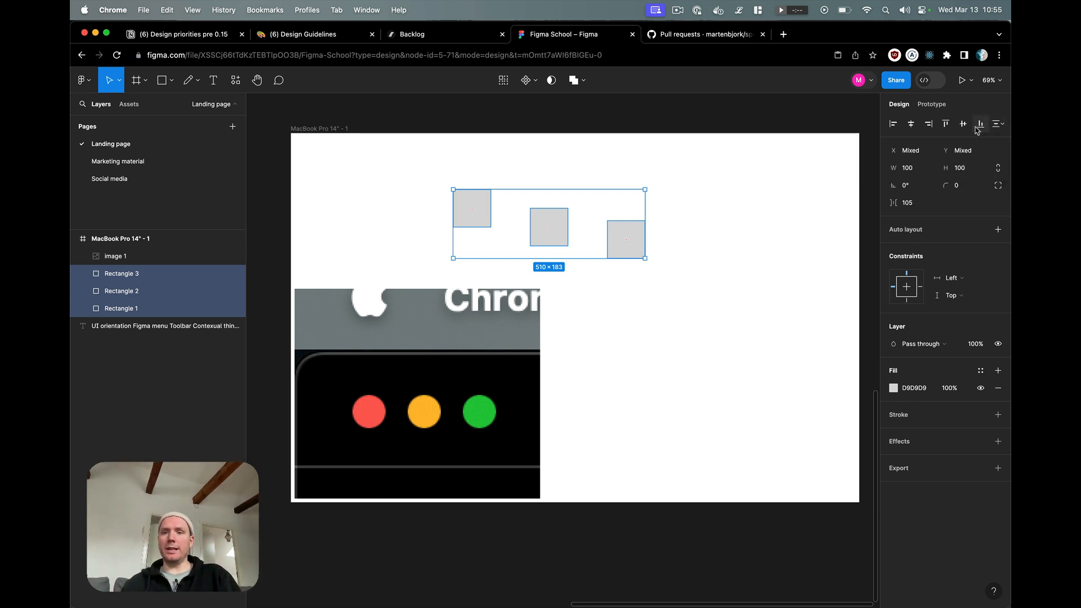
- Try aligning the three squares on their horizontal centers and undo it
{"action": "left_click", "coordinate": [913, 128]}
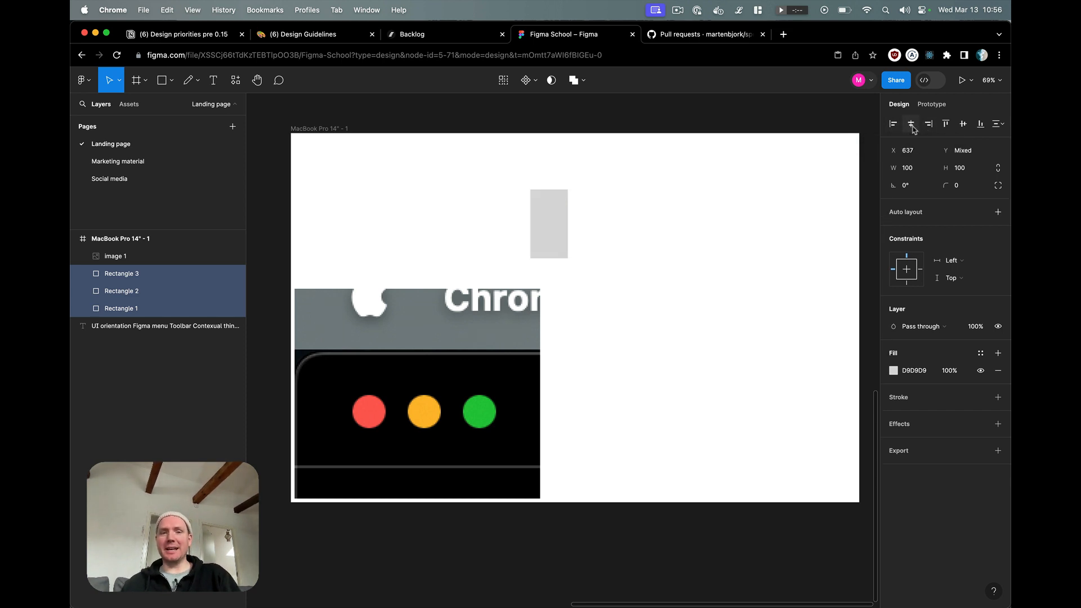
{"action": "key", "text": "super+z"}
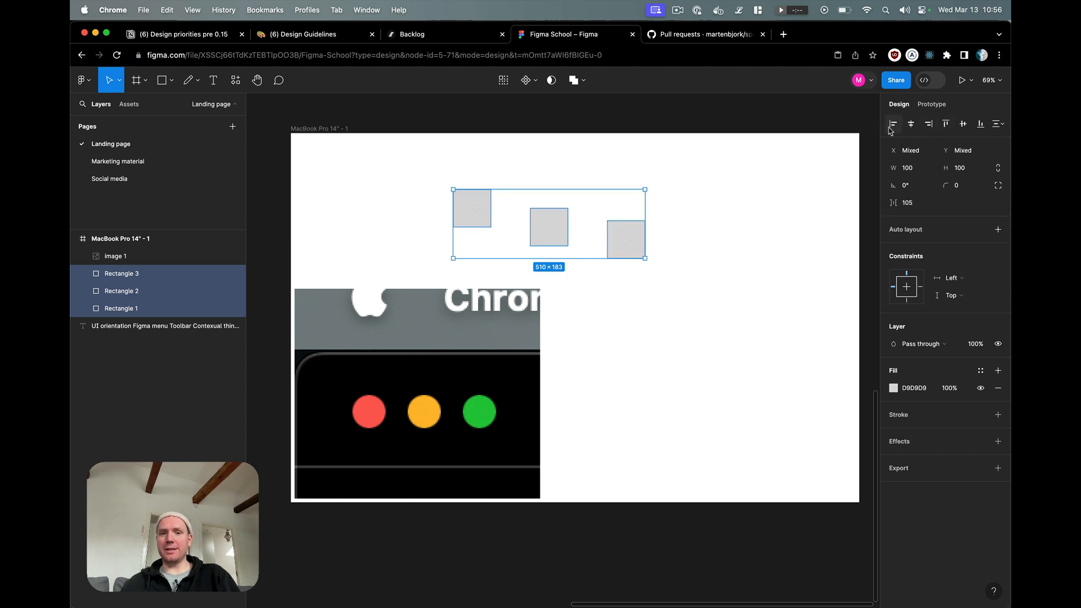
- Align the three squares on their vertical centers and move the row up to about Y 140
{"action": "left_click", "coordinate": [963, 125]}
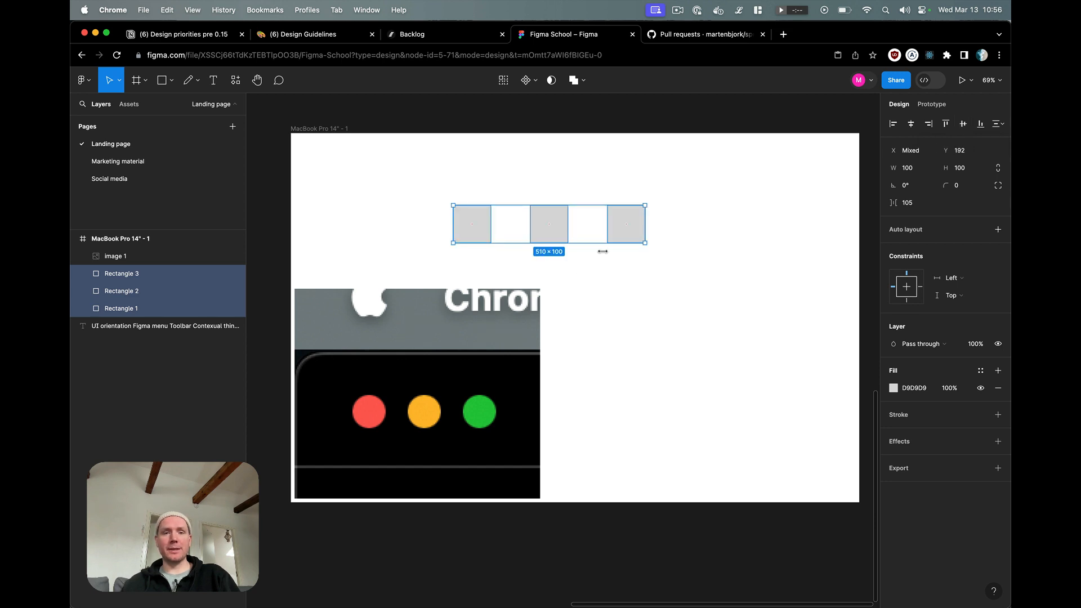
{"action": "mouse_move", "coordinate": [615, 232]}
{"action": "left_mouse_down"}
{"action": "mouse_move", "coordinate": [639, 208]}
{"action": "mouse_move", "coordinate": [589, 213]}
{"action": "mouse_move", "coordinate": [607, 216]}
{"action": "left_mouse_up"}
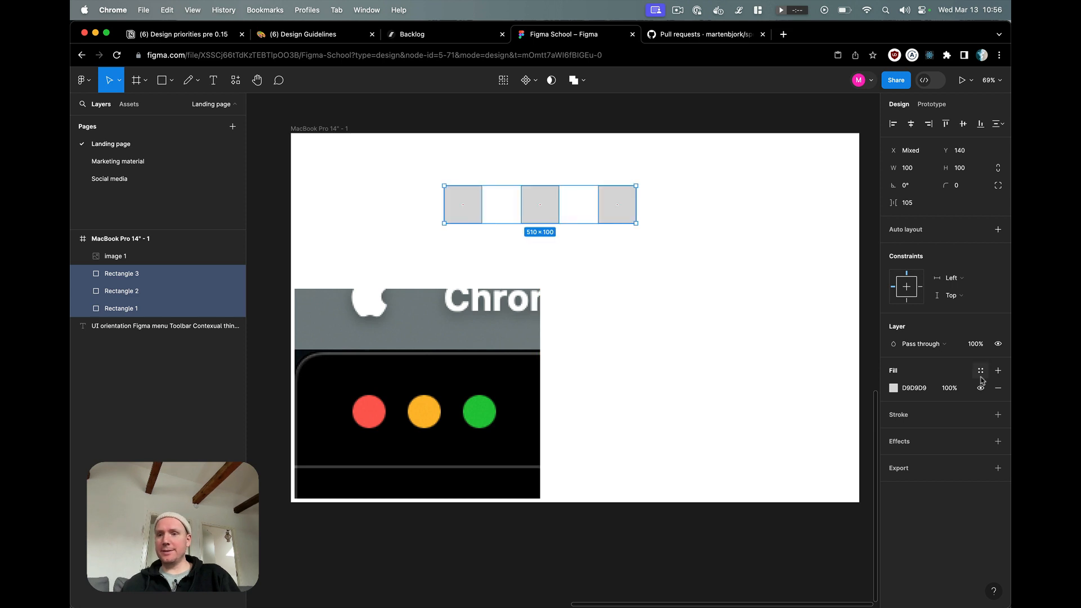
- Set the horizontal spacing between the three squares to 12
{"action": "left_click", "coordinate": [914, 205]}
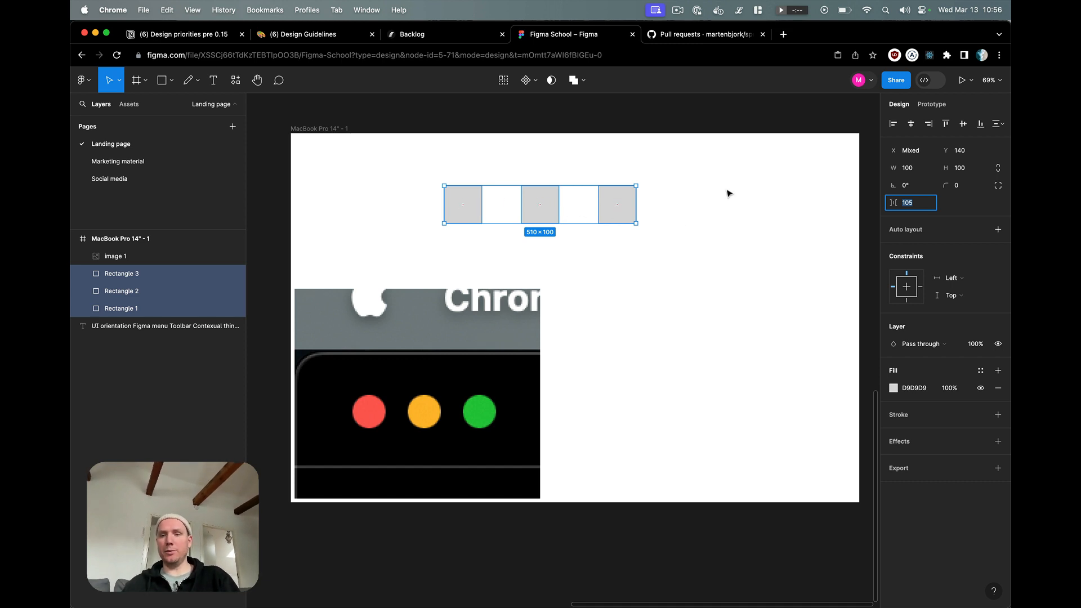
{"action": "key", "text": "shift+Down"}
{"action": "key", "text": "shift+Down"}
{"action": "key", "text": "shift+Down"}
{"action": "key", "text": "shift+Down"}
{"action": "key", "text": "shift+Down"}
{"action": "key", "text": "shift+Down"}
{"action": "key", "text": "shift+Down"}
{"action": "key", "text": "shift+Down"}
{"action": "key", "text": "shift+Down"}
{"action": "key", "text": "Down"}
{"action": "key", "text": "Down"}
{"action": "key", "text": "Down"}
{"action": "key", "text": "Down"}
{"action": "key", "text": "Down"}
{"action": "key", "text": "Down"}
{"action": "key", "text": "Down"}
{"action": "key", "text": "Down"}
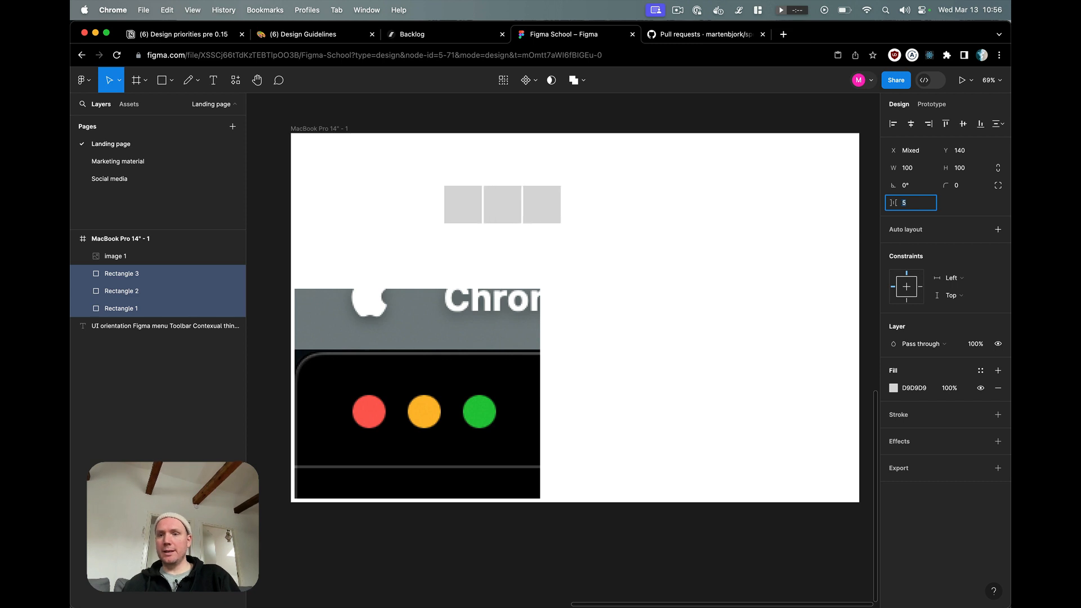
{"action": "key", "text": "Up"}
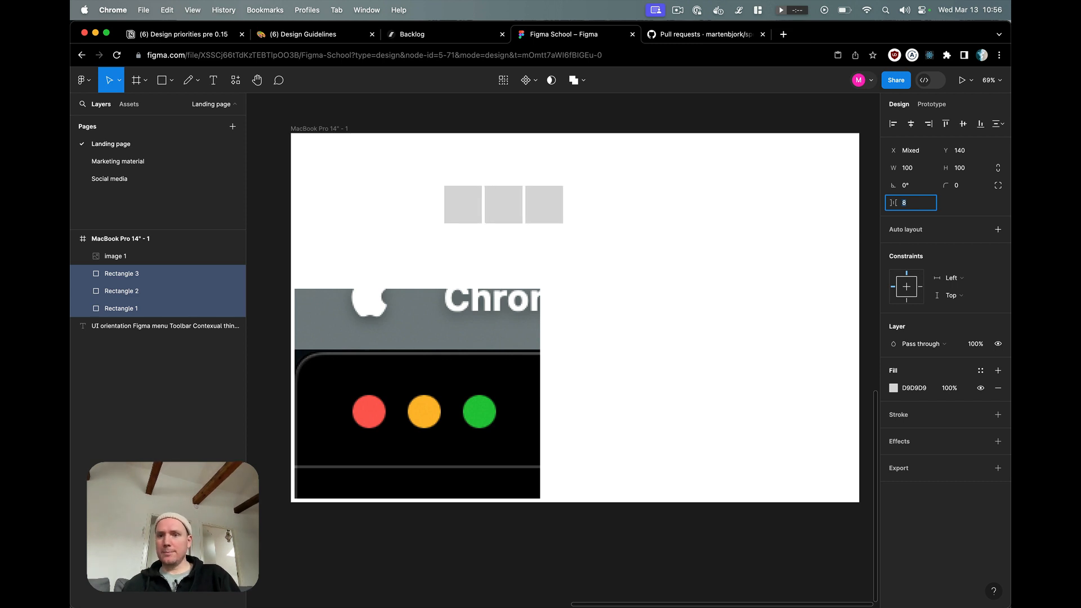
{"action": "key", "text": "Up"}
{"action": "key", "text": "Up"}
{"action": "key", "text": "Up"}
{"action": "key", "text": "Up"}
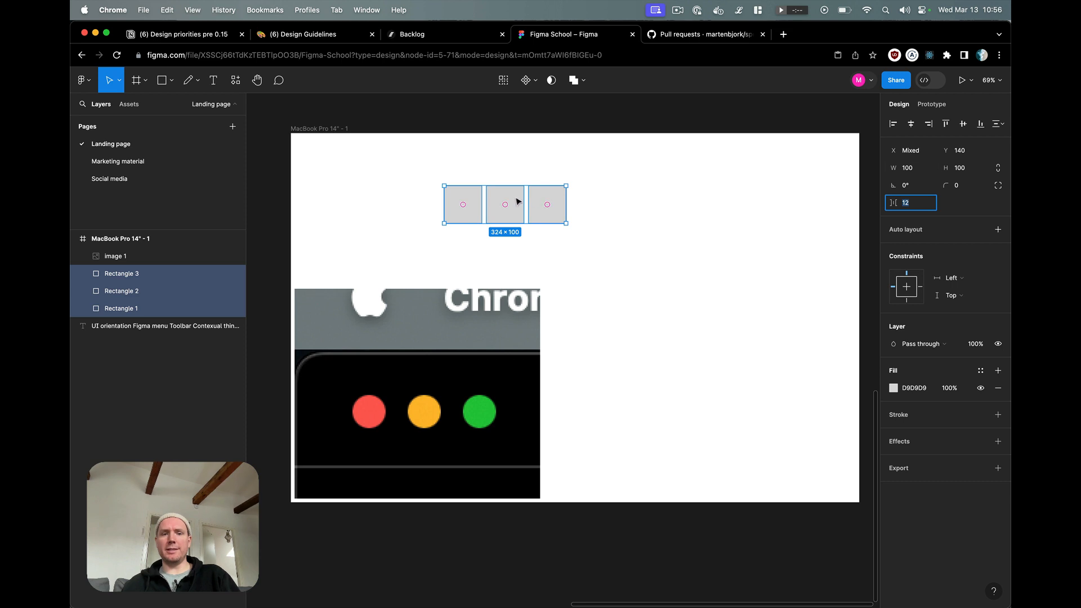
- Set the width and height of all three squares to 12
{"action": "left_click", "coordinate": [923, 171]}
{"action": "type", "text": "12"}
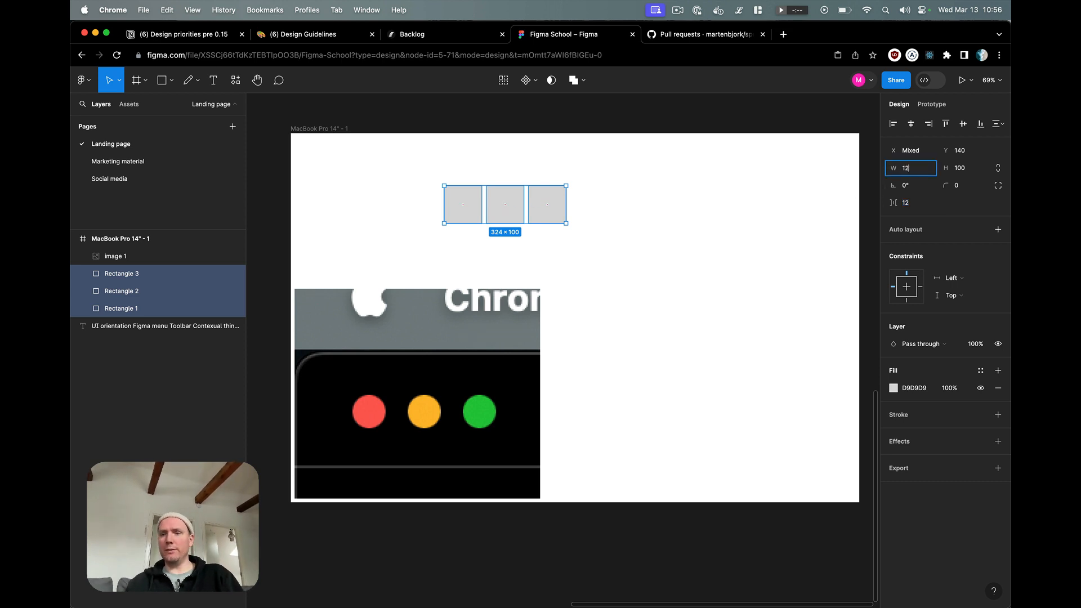
{"action": "key", "text": "Tab"}
{"action": "type", "text": "1"}
{"action": "key", "text": "Return"}
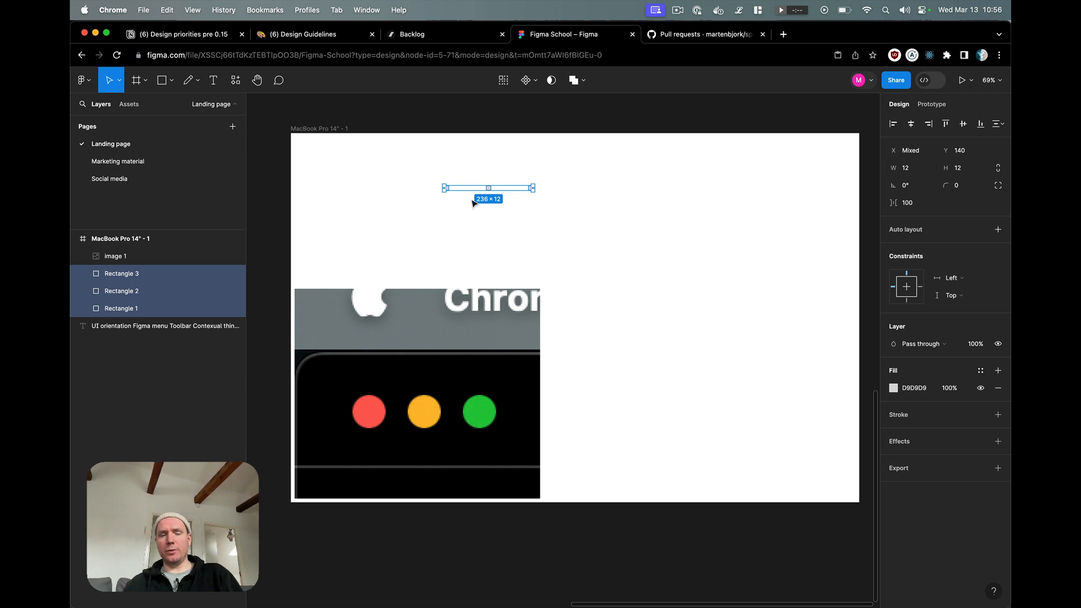
{"action": "scroll", "coordinate": [456, 185], "scroll_direction": "up", "scroll_amount": 10}
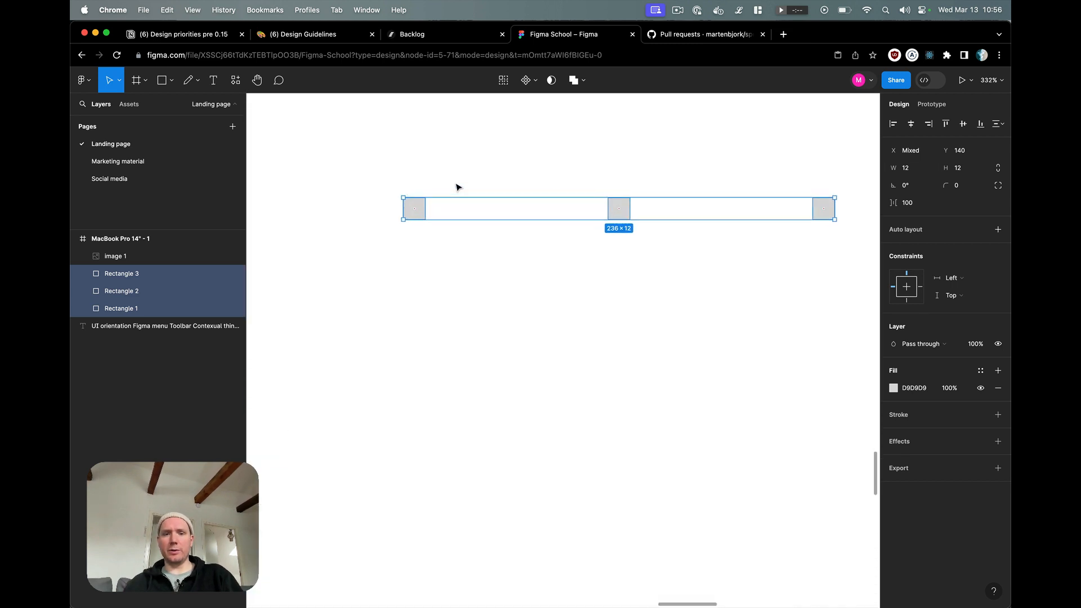
- Set the horizontal spacing between the three squares to 8
{"action": "scroll", "coordinate": [457, 184], "scroll_direction": "right", "scroll_amount": 1}
{"action": "scroll", "coordinate": [457, 187], "scroll_direction": "right", "scroll_amount": 1}
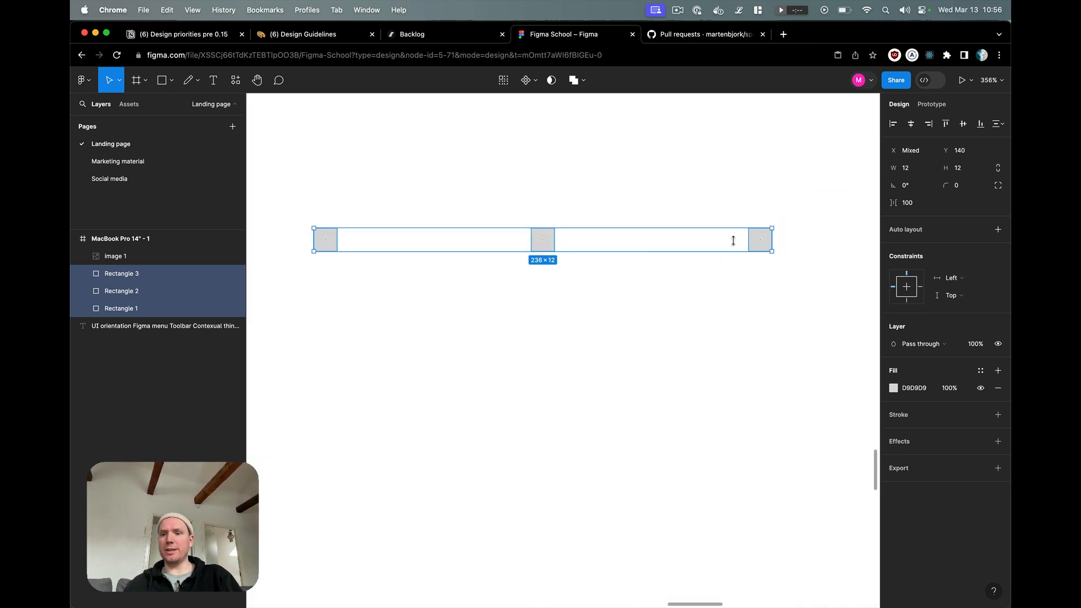
{"action": "left_click", "coordinate": [915, 204]}
{"action": "type", "text": "60"}
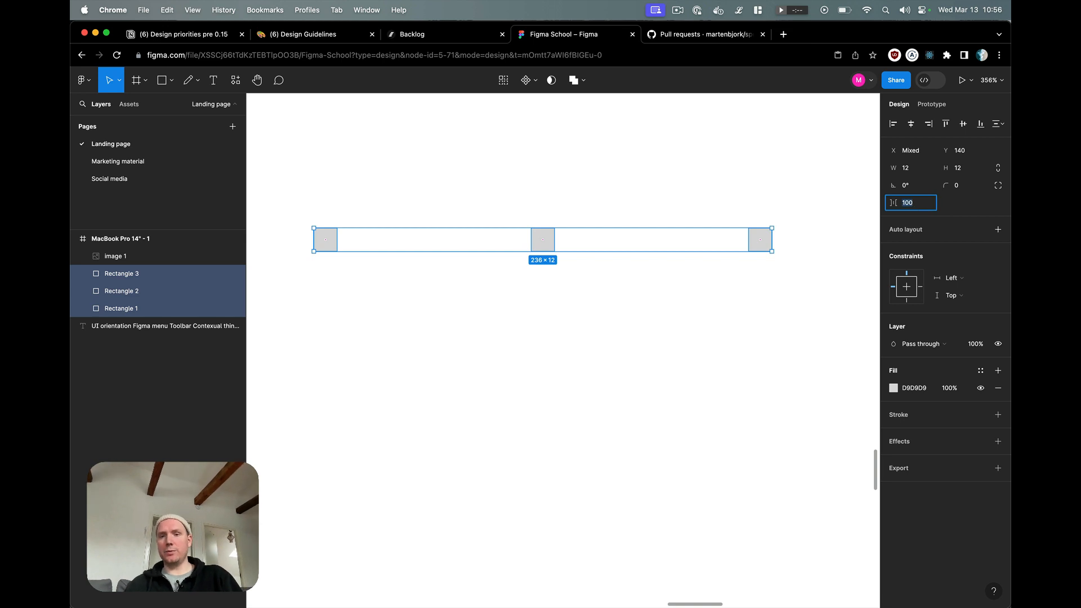
{"action": "key", "text": "Return"}
{"action": "key", "text": "shift+Down"}
{"action": "key", "text": "shift+Down"}
{"action": "key", "text": "shift+Down"}
{"action": "key", "text": "shift+Down"}
{"action": "key", "text": "shift+Down"}
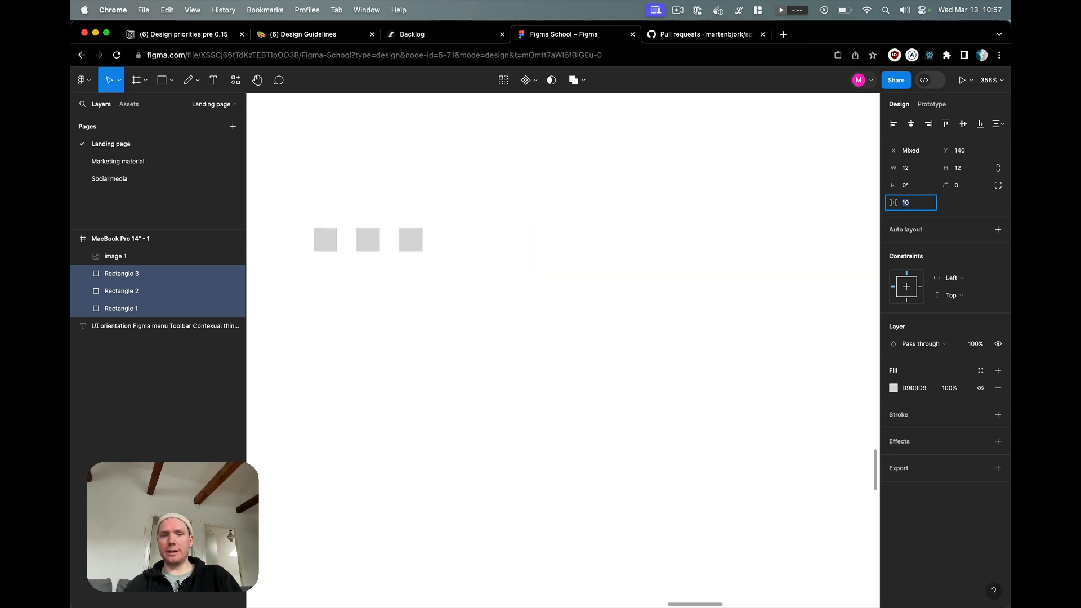
{"action": "key", "text": "Down"}
{"action": "key", "text": "Down"}
{"action": "left_click", "coordinate": [470, 217]}
{"action": "scroll", "coordinate": [469, 218], "scroll_direction": "left", "scroll_amount": 2}
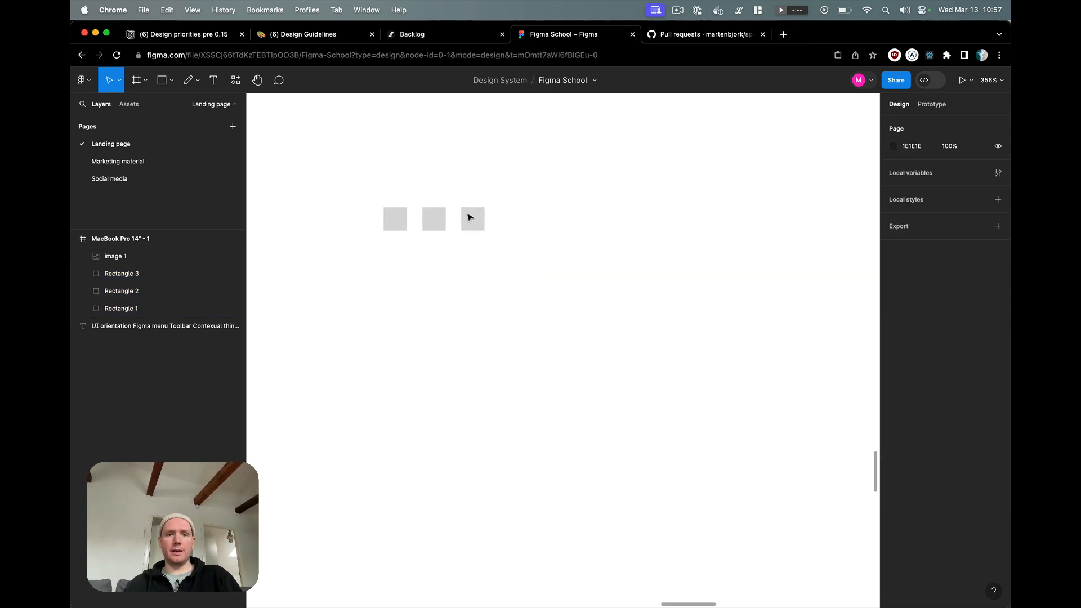
- Turn the three squares into circles by setting their corner radius to 30
{"action": "scroll", "coordinate": [470, 218], "scroll_direction": "down", "scroll_amount": 3}
{"action": "left_click_drag", "start_coordinate": [398, 201], "coordinate": [535, 272]}
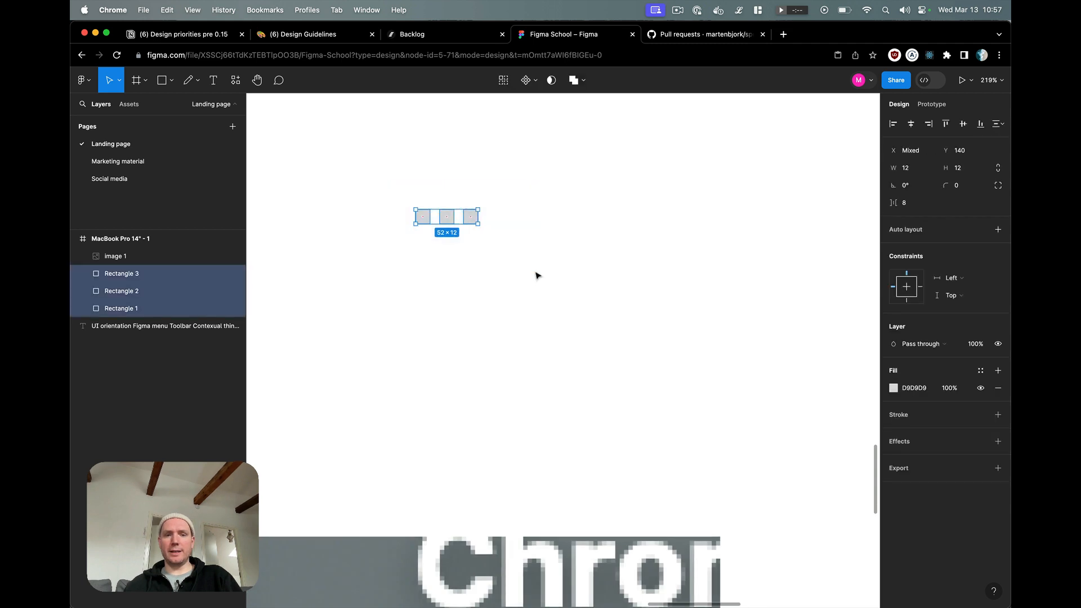
{"action": "left_click", "coordinate": [975, 190]}
{"action": "type", "text": "6"}
{"action": "key", "text": "Return"}
{"action": "left_click", "coordinate": [588, 341]}
- Shrink the window-buttons image to about 79 × 74 and keep it below the row of circles
{"action": "scroll", "coordinate": [588, 341], "scroll_direction": "down", "scroll_amount": 1}
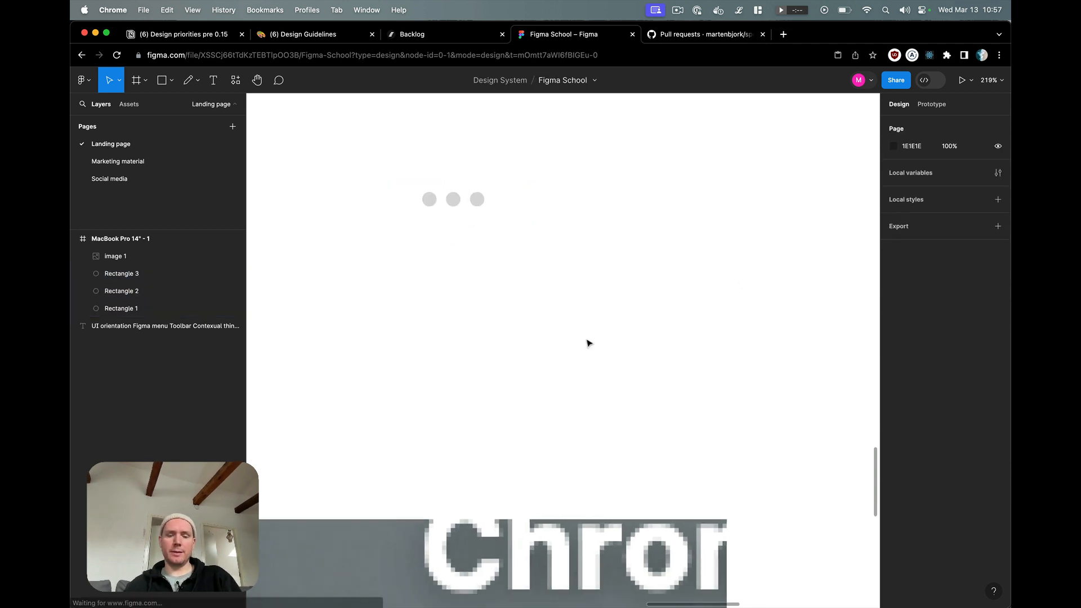
{"action": "scroll", "coordinate": [589, 344], "scroll_direction": "down", "scroll_amount": 2}
{"action": "left_click", "coordinate": [526, 466]}
{"action": "scroll", "coordinate": [529, 462], "scroll_direction": "down", "scroll_amount": 4}
{"action": "scroll", "coordinate": [564, 271], "scroll_direction": "down", "scroll_amount": 5}
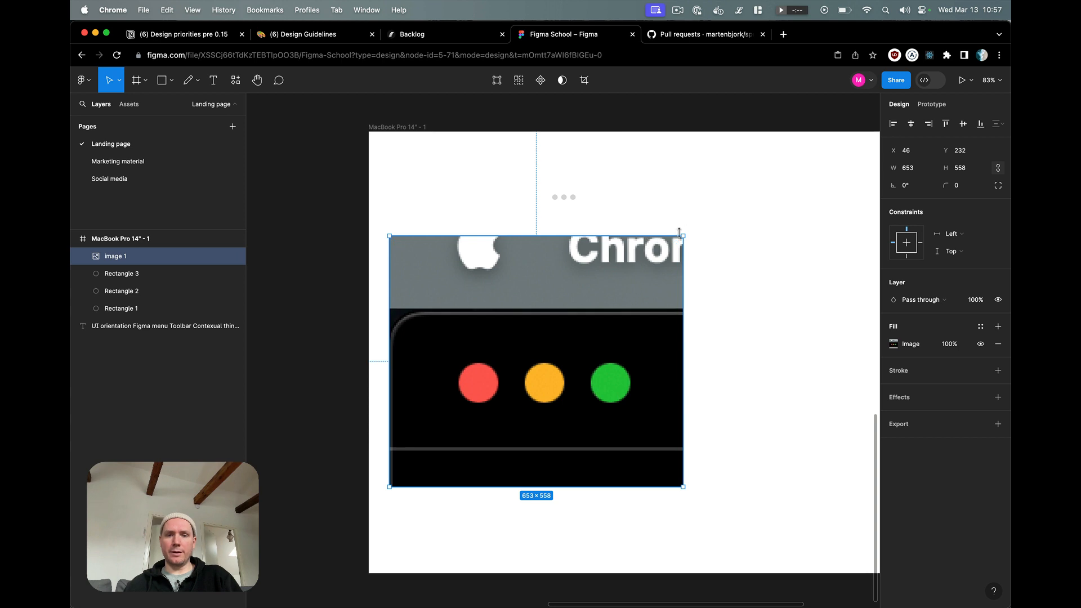
{"action": "left_click_drag", "start_coordinate": [680, 232], "coordinate": [574, 240]}
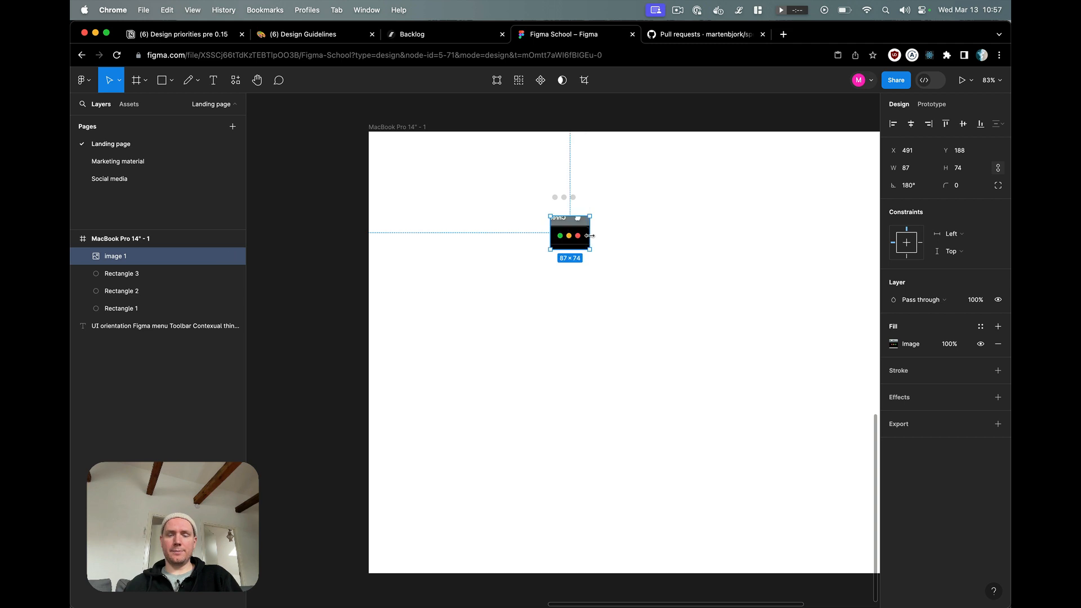
{"action": "left_click_drag", "start_coordinate": [590, 235], "coordinate": [553, 235]}
{"action": "scroll", "coordinate": [556, 231], "scroll_direction": "up", "scroll_amount": 10}
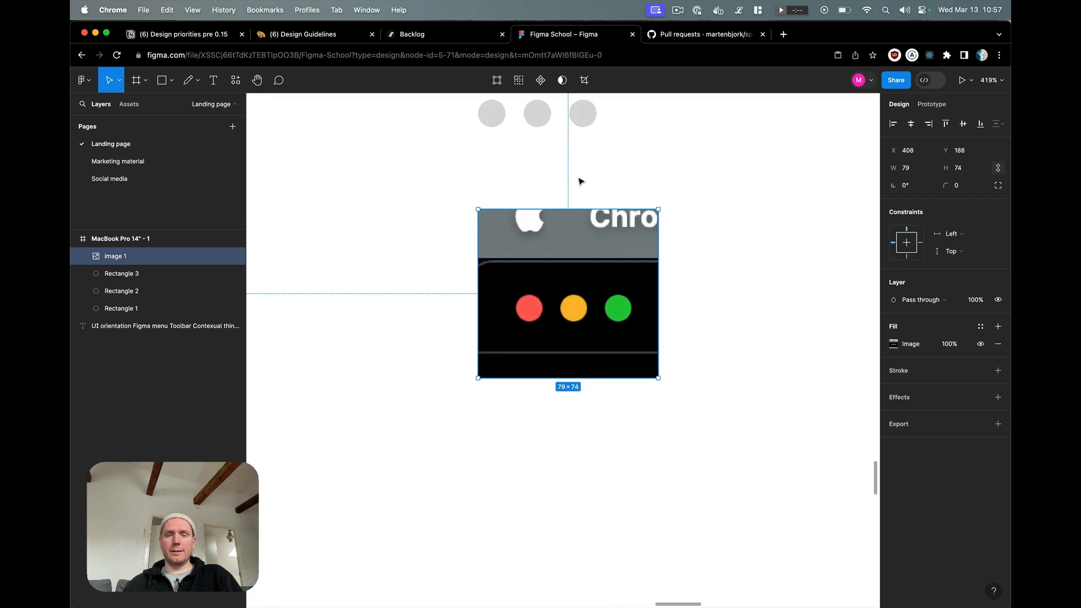
- Move the row of three circles down to just above the image, at about Y 166
{"action": "left_click_drag", "start_coordinate": [607, 173], "coordinate": [475, 147]}
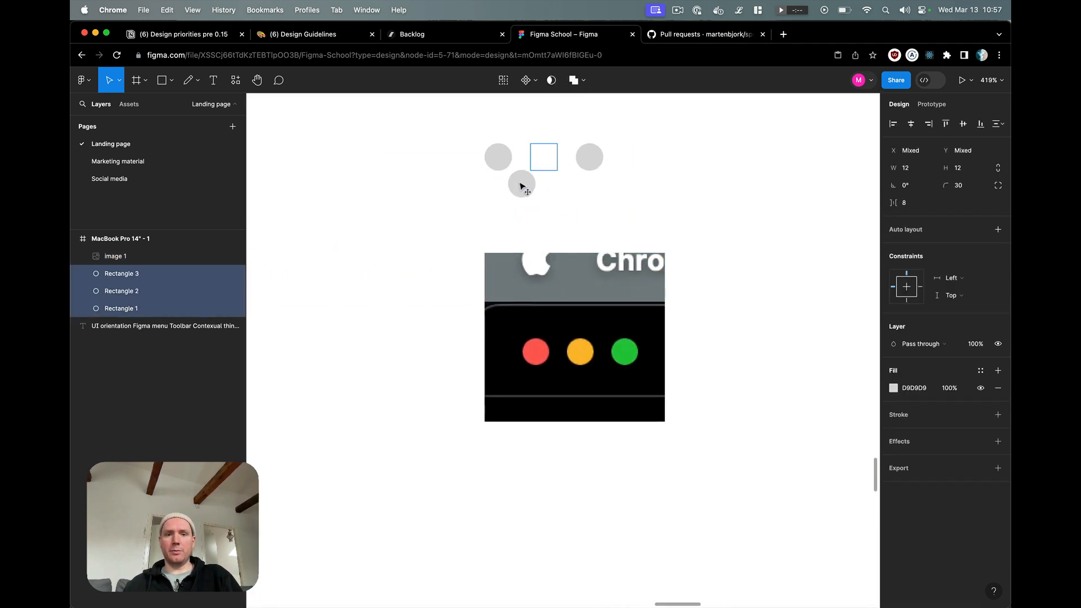
{"action": "left_click", "coordinate": [505, 168]}
{"action": "left_click_drag", "start_coordinate": [482, 222], "coordinate": [620, 225]}
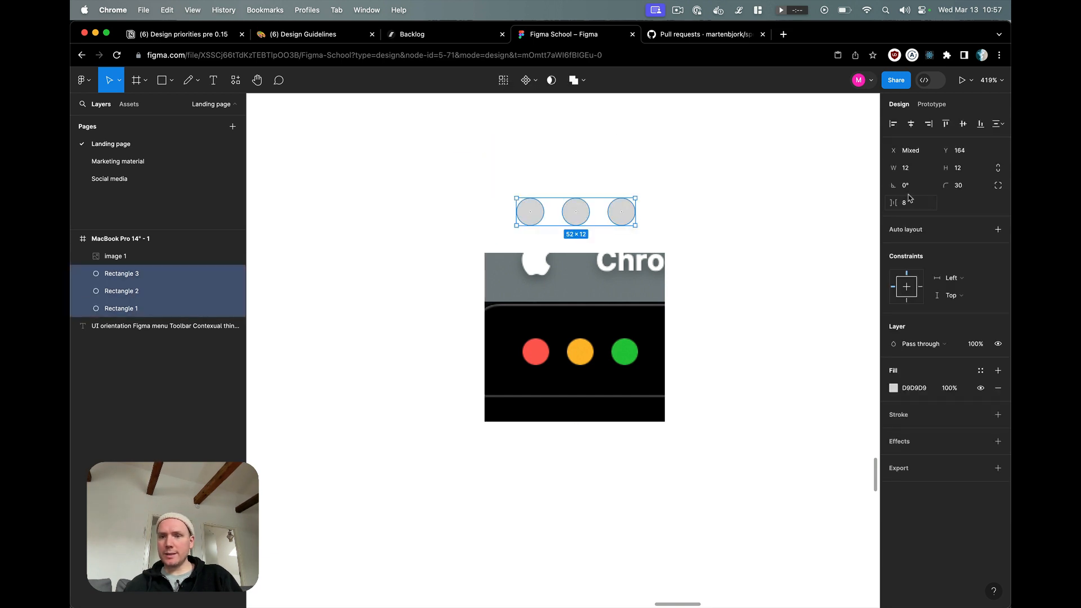
- Set the horizontal spacing between the three circles to 6
{"action": "left_click", "coordinate": [908, 203]}
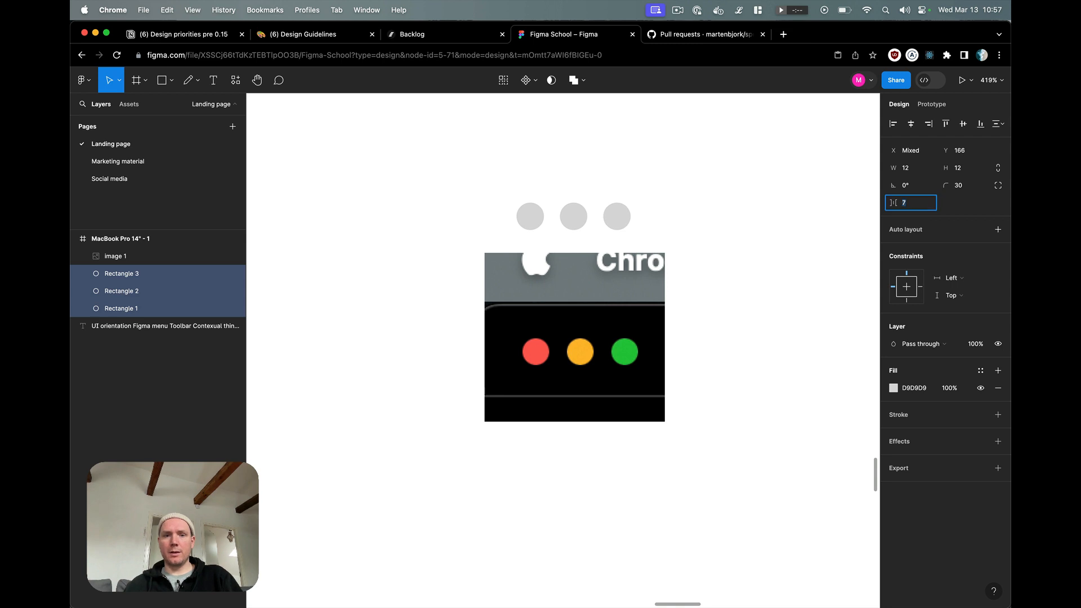
{"action": "type", "text": "6"}
{"action": "key", "text": "Return"}
{"action": "scroll", "coordinate": [742, 163], "scroll_direction": "down", "scroll_amount": 2}
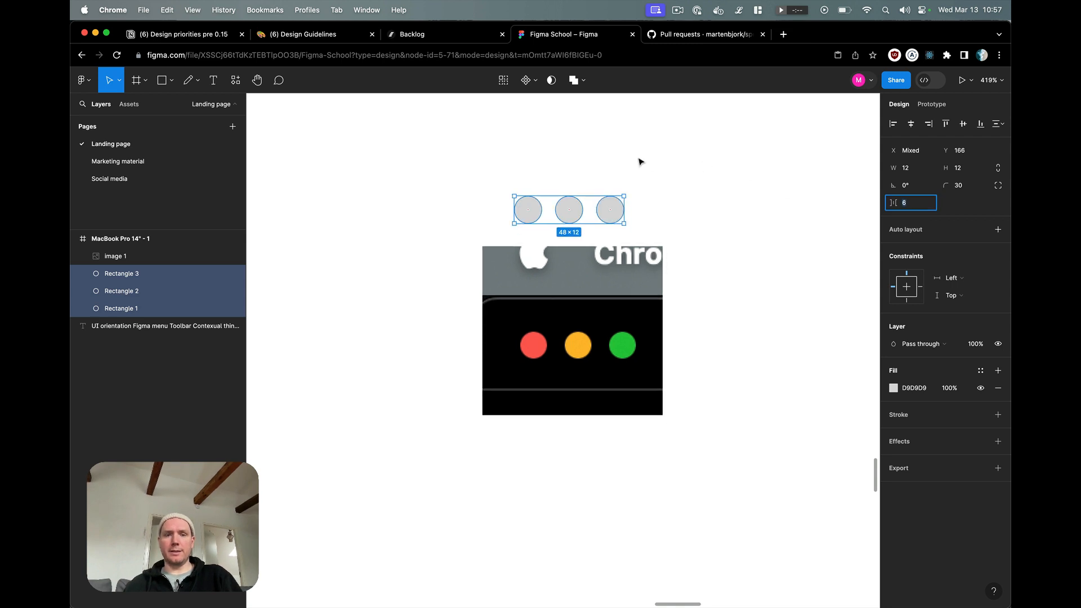
{"action": "left_click", "coordinate": [735, 196]}
- Fill the first circle with the red (FE5F57) sampled from the image's red window button
{"action": "left_click", "coordinate": [121, 308]}
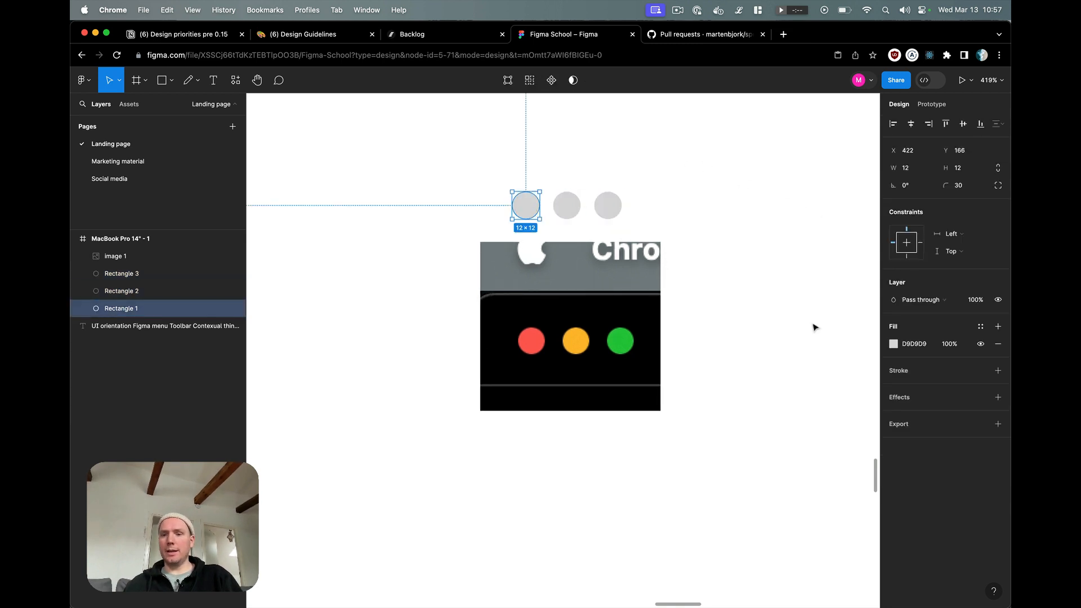
{"action": "left_click", "coordinate": [894, 345]}
{"action": "left_click", "coordinate": [764, 478]}
{"action": "left_click", "coordinate": [531, 341]}
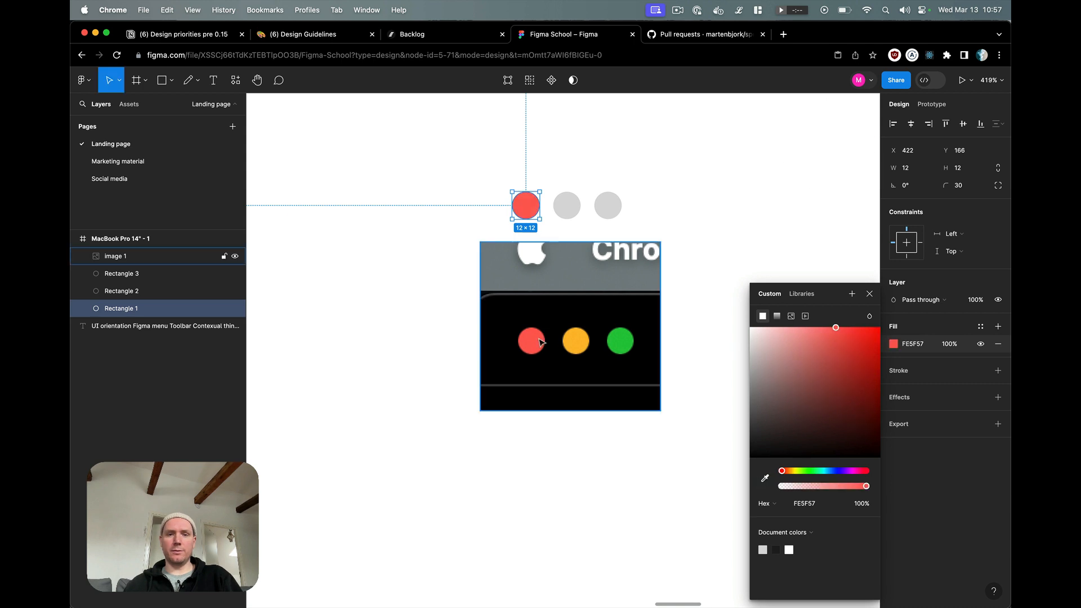
- Fill the middle circle with the orange sampled from the image's middle window button
{"action": "left_click", "coordinate": [567, 204]}
{"action": "left_click", "coordinate": [894, 344]}
{"action": "left_click", "coordinate": [765, 478]}
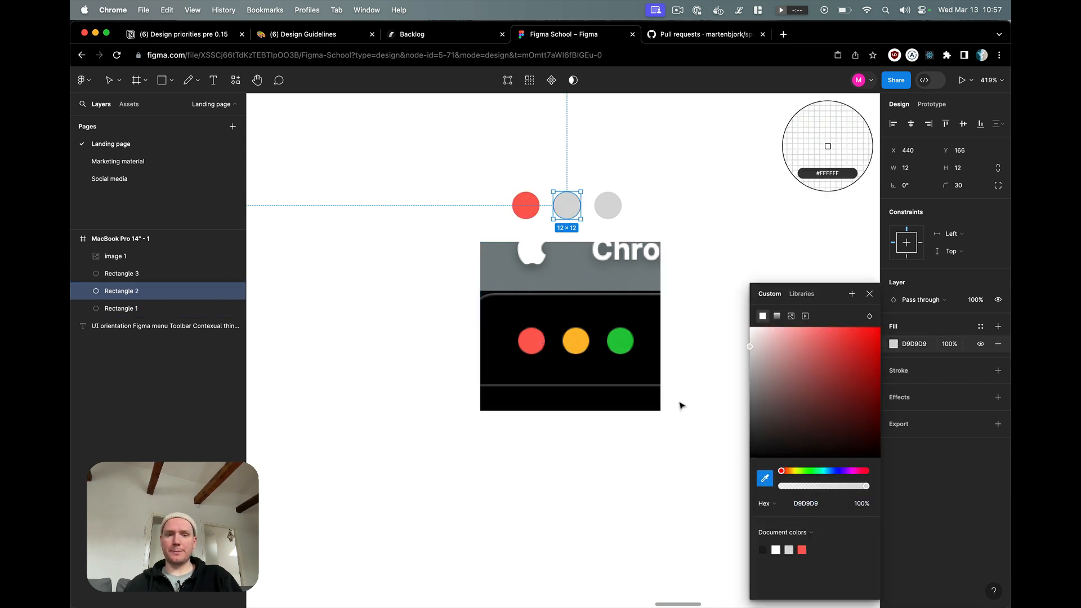
{"action": "left_click", "coordinate": [576, 341]}
- Fill the third circle with the green sampled from the image's green window button
{"action": "left_click", "coordinate": [608, 205]}
{"action": "left_click", "coordinate": [894, 344]}
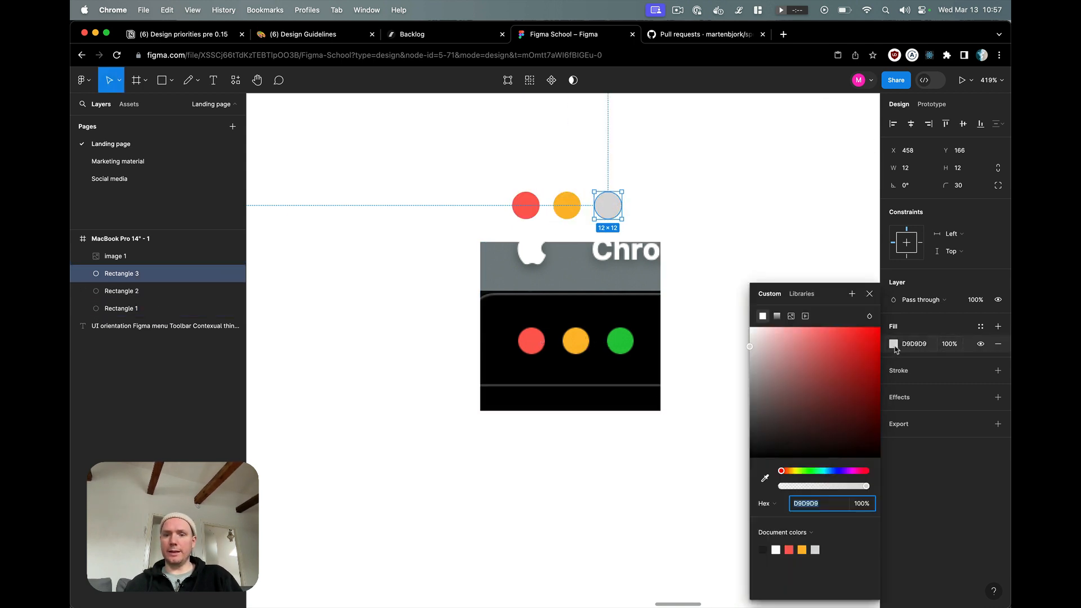
{"action": "left_click", "coordinate": [764, 478]}
{"action": "left_click", "coordinate": [620, 341]}
{"action": "left_click", "coordinate": [663, 323]}
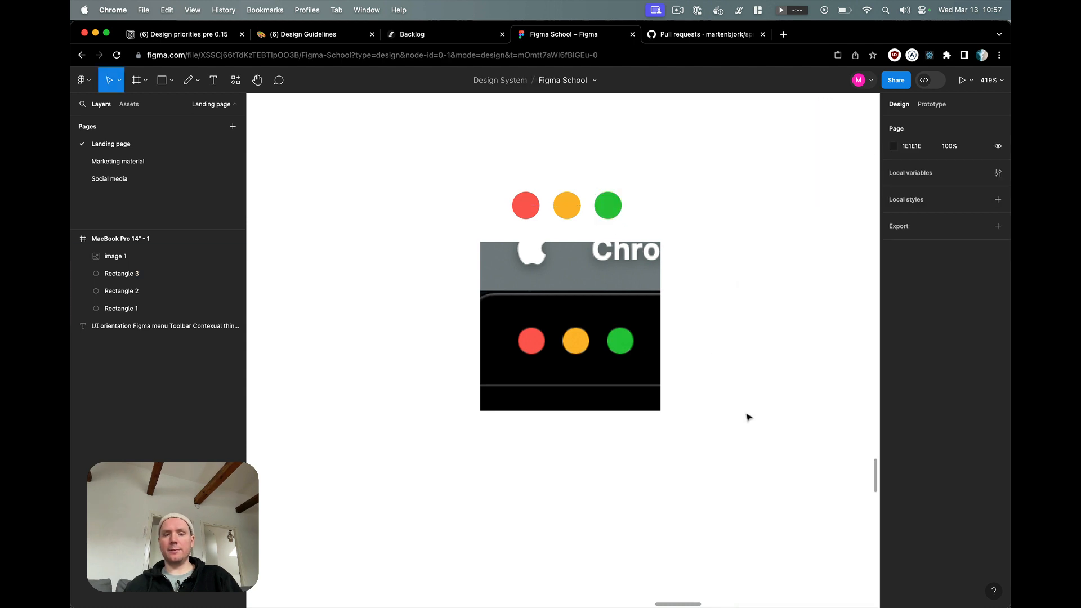
- Draw a square of about 42 × 42 beside the circles and duplicate it into four loosely scattered squares
{"action": "scroll", "coordinate": [748, 417], "scroll_direction": "right", "scroll_amount": 5}
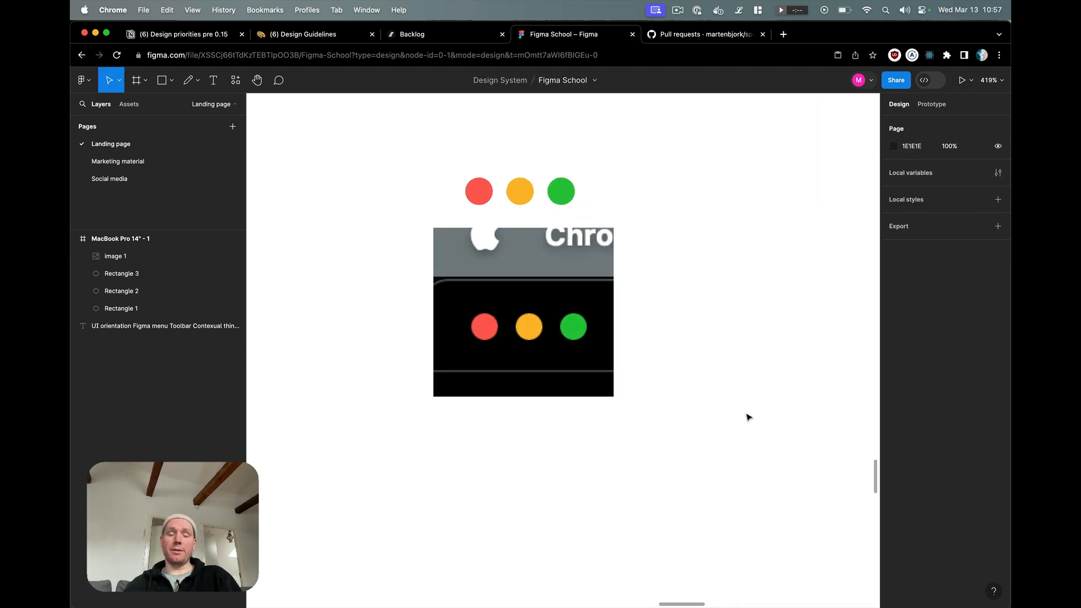
{"action": "key", "text": "r"}
{"action": "left_click_drag", "start_coordinate": [530, 173], "coordinate": [626, 269]}
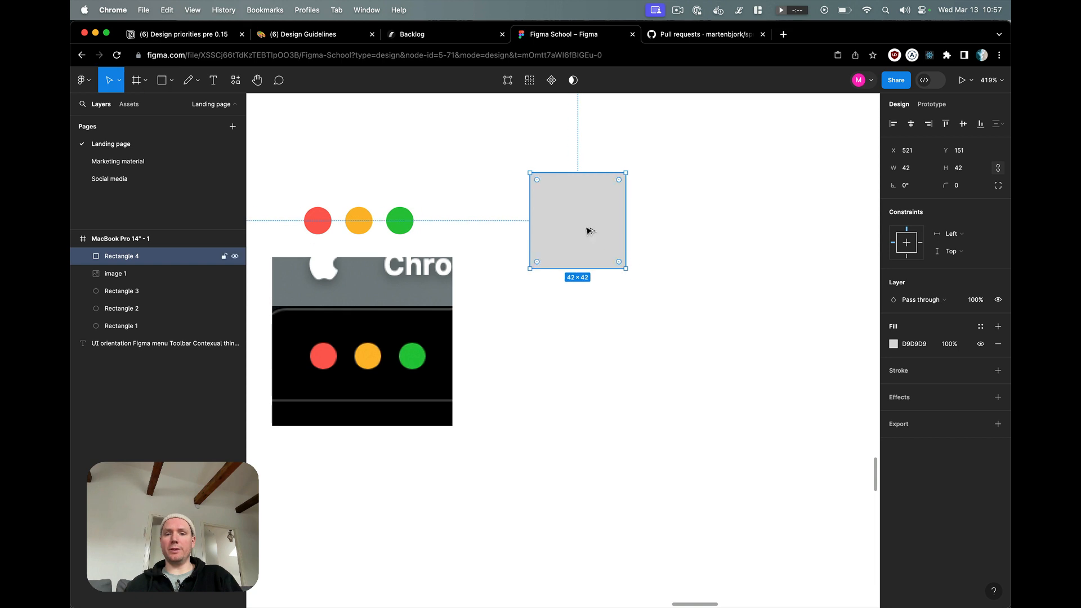
{"action": "left_click_drag", "start_coordinate": [587, 231], "coordinate": [711, 342]}
{"action": "mouse_move", "coordinate": [710, 336]}
{"action": "left_mouse_down"}
{"action": "mouse_move", "coordinate": [779, 365]}
{"action": "mouse_move", "coordinate": [827, 206]}
{"action": "mouse_move", "coordinate": [705, 193]}
{"action": "left_mouse_up"}
- Distribute the vertical spacing of the four gray squares evenly
{"action": "left_click_drag", "start_coordinate": [822, 369], "coordinate": [562, 214]}
{"action": "left_click", "coordinate": [996, 125]}
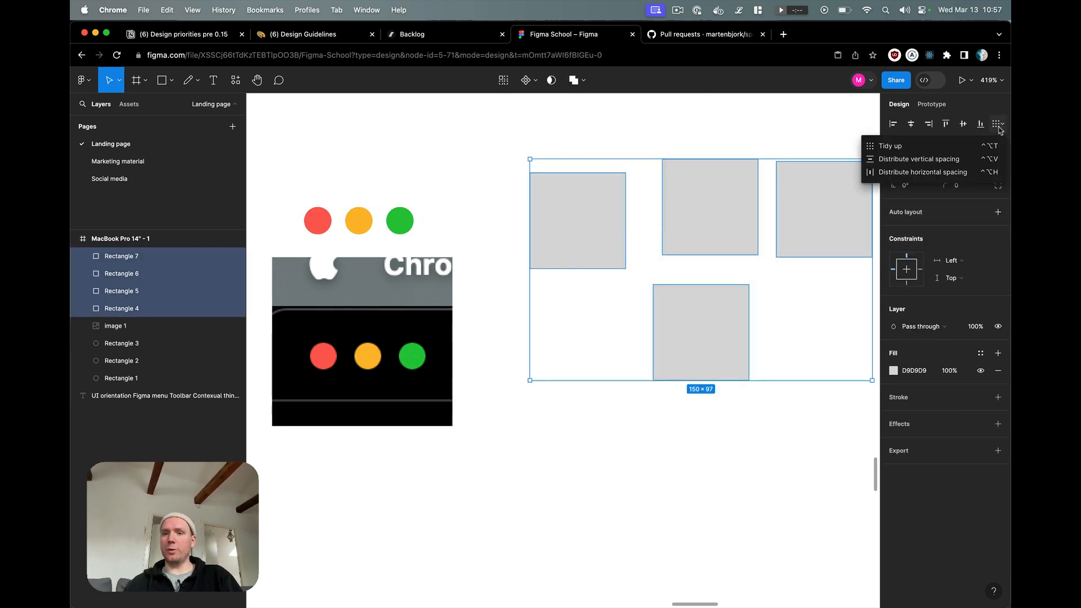
{"action": "left_click", "coordinate": [964, 160]}
{"action": "left_click", "coordinate": [821, 387]}
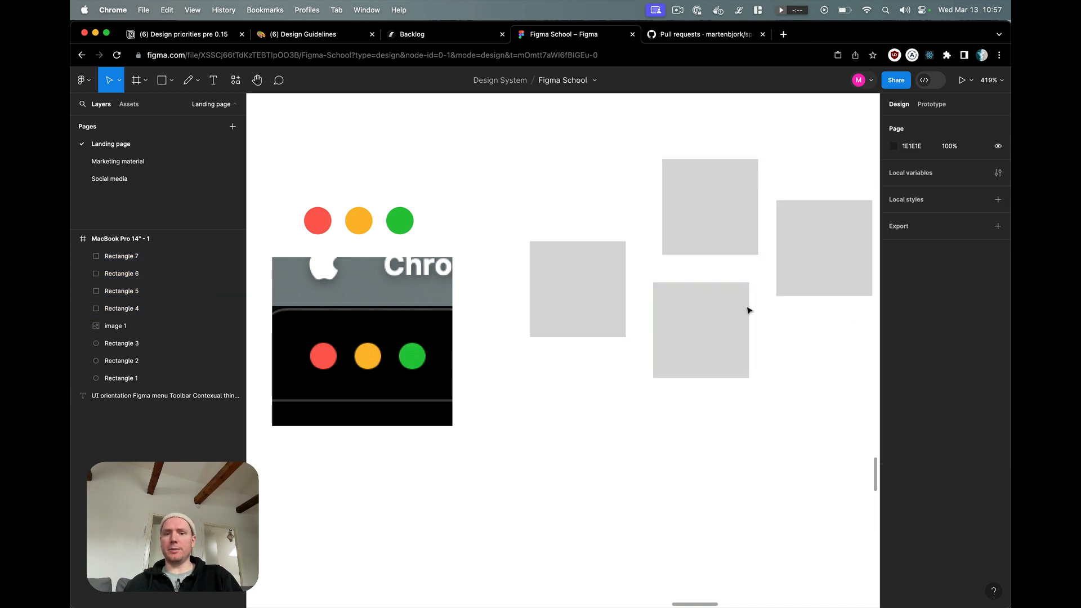
- Align the four gray squares on their vertical centers and tidy them up into an evenly spaced row
{"action": "scroll", "coordinate": [732, 289], "scroll_direction": "right", "scroll_amount": 2}
{"action": "left_click_drag", "start_coordinate": [817, 309], "coordinate": [381, 222]}
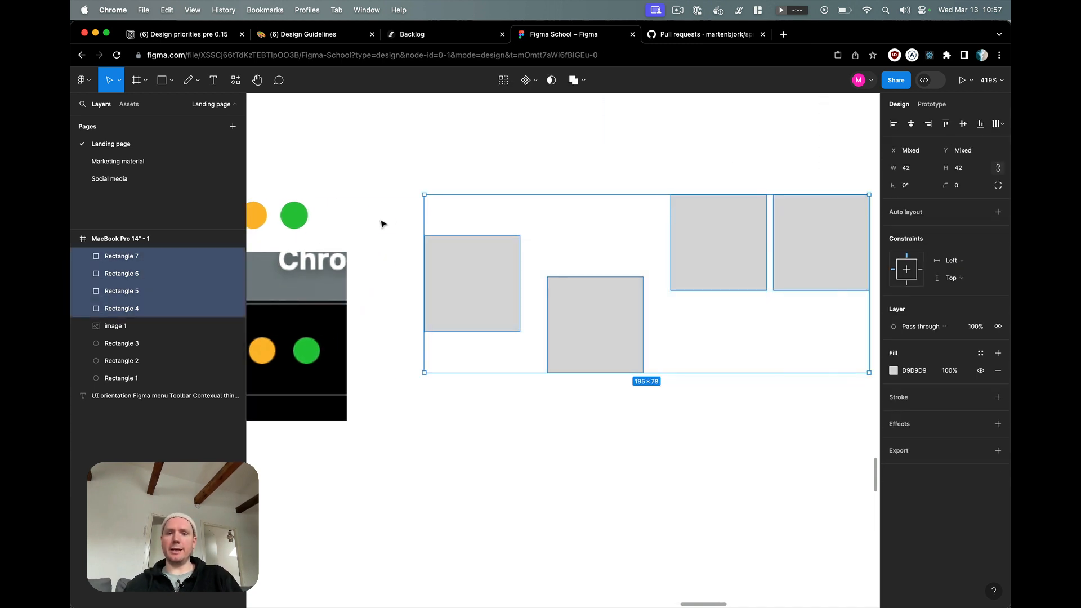
{"action": "left_click", "coordinate": [965, 126]}
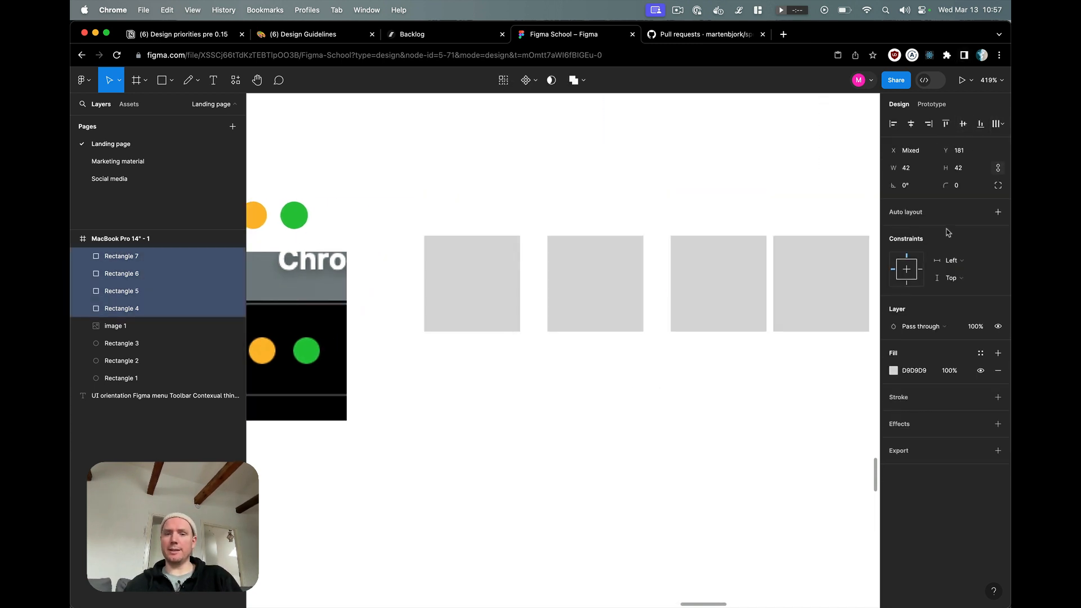
{"action": "left_click", "coordinate": [998, 124]}
{"action": "left_click", "coordinate": [987, 145]}
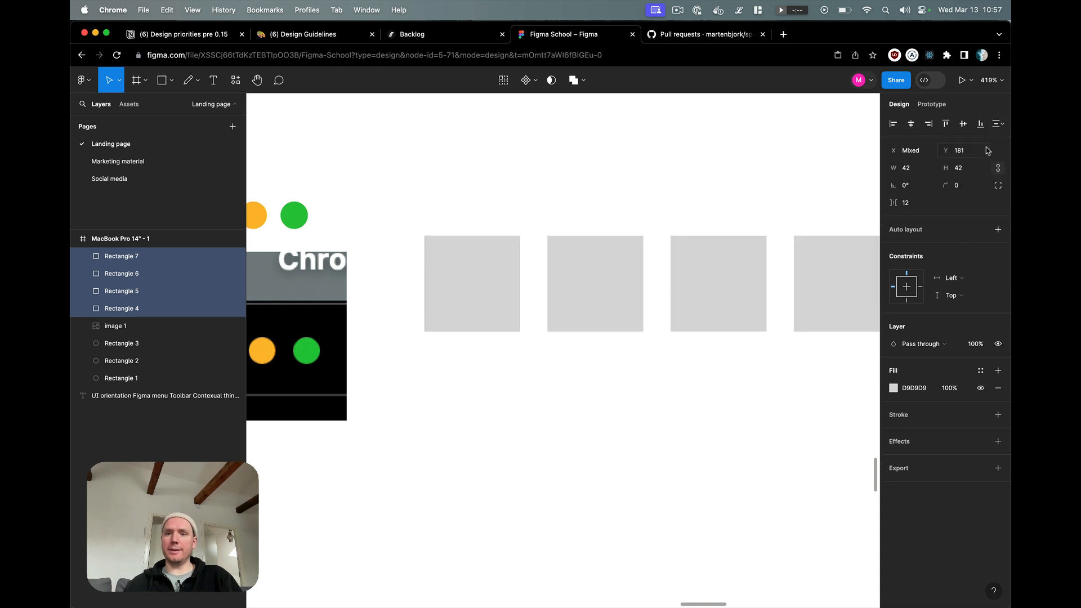
- Set the horizontal spacing between the four gray squares to 4
{"action": "left_click", "coordinate": [920, 207]}
{"action": "key", "text": "shift+Down"}
{"action": "key", "text": "Up"}
{"action": "key", "text": "Up"}
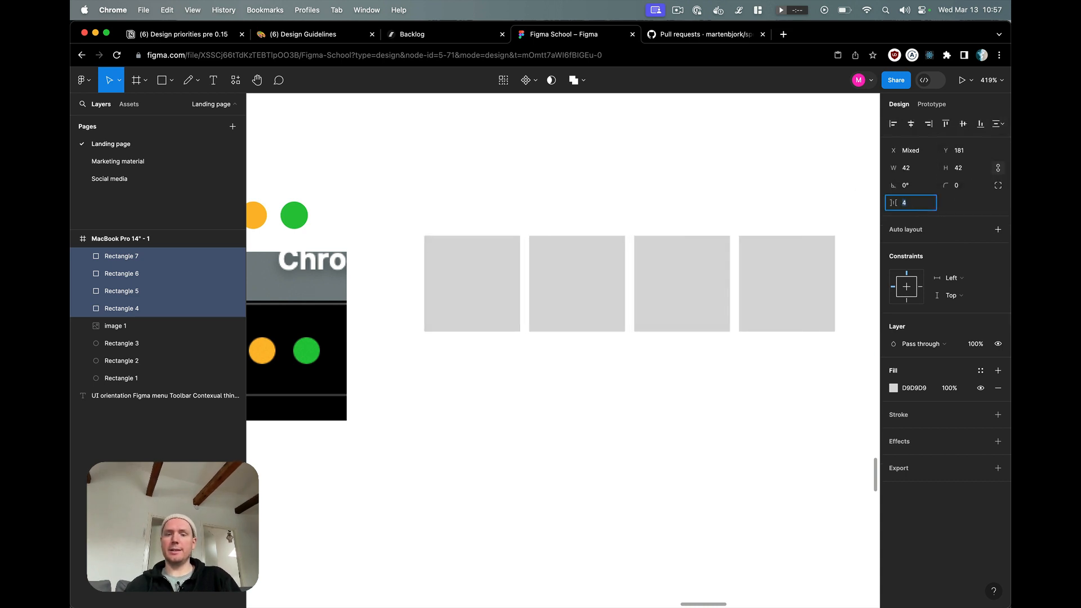
{"action": "left_click", "coordinate": [714, 397]}
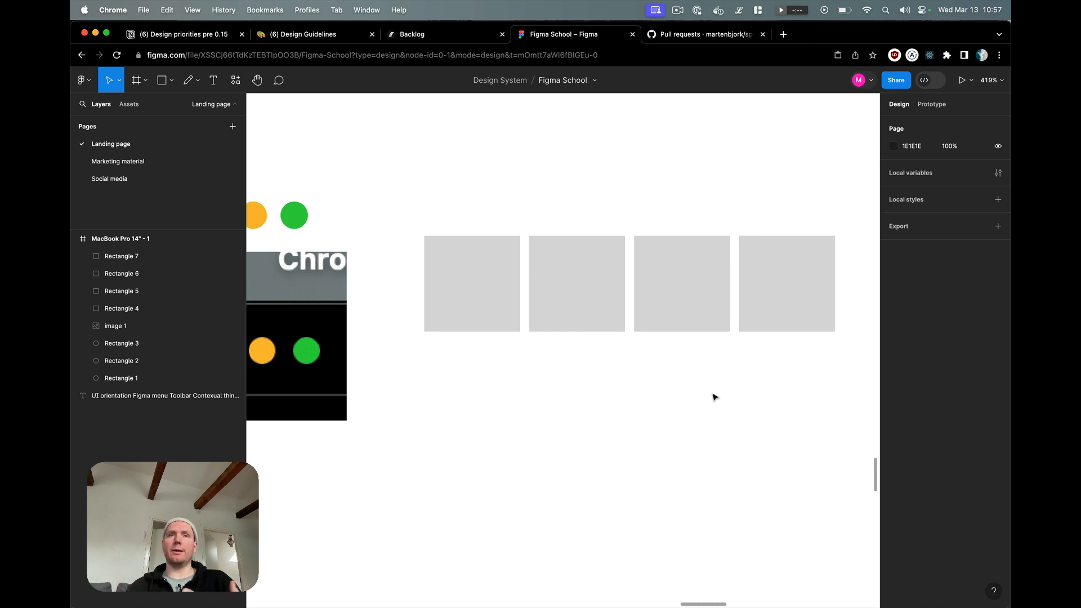
{"action": "scroll", "coordinate": [712, 394], "scroll_direction": "left", "scroll_amount": 4}
{"action": "scroll", "coordinate": [712, 394], "scroll_direction": "up", "scroll_amount": 1}
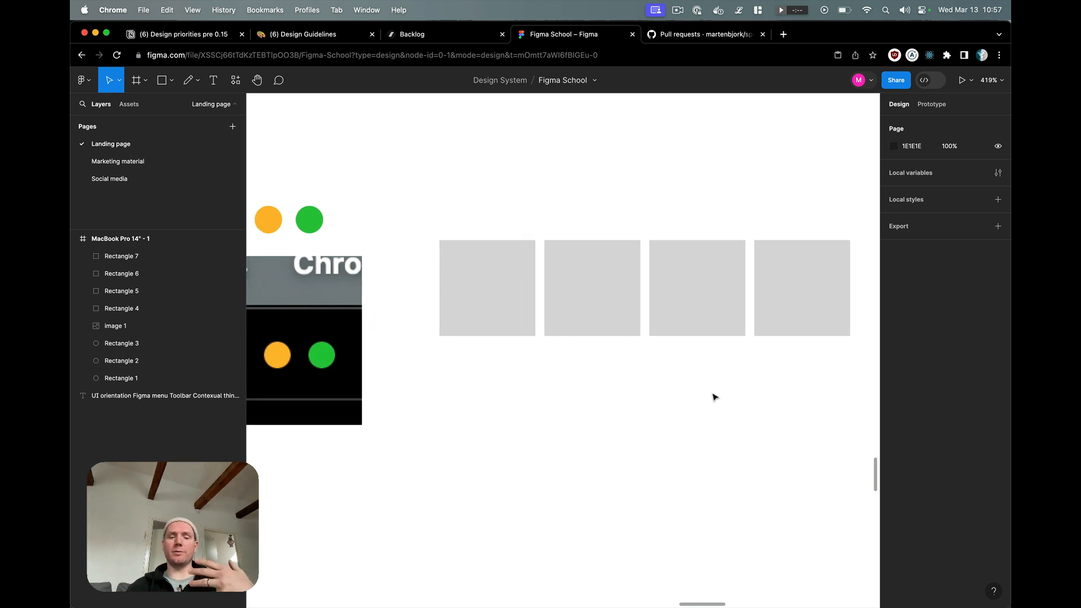
{"action": "left_click", "coordinate": [656, 10]}
{"action": "left_click", "coordinate": [679, 9]}
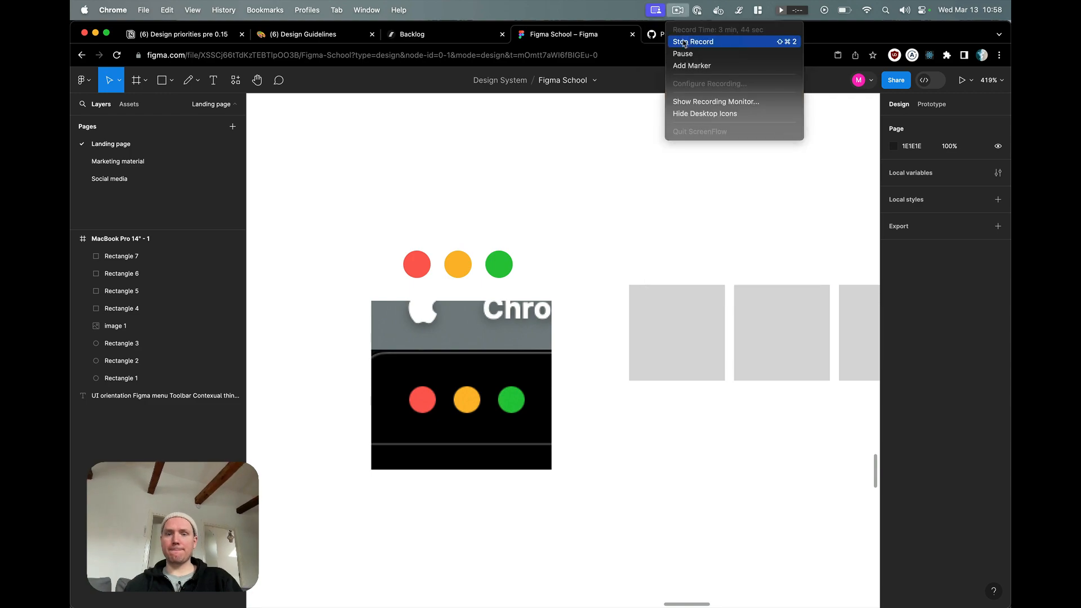